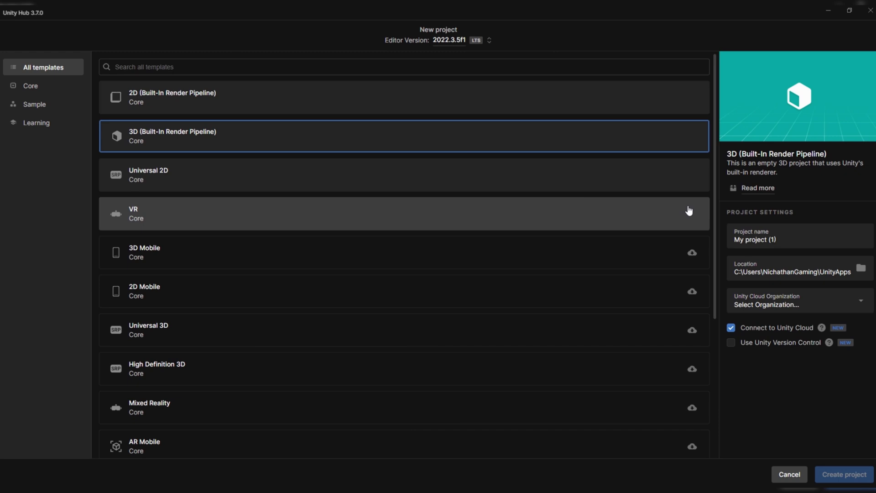
Choose the 2D (Built-In Render Pipeline) template, then minimize Unity Hub to return to the ShaderDemo editor.
left_click(293, 106)
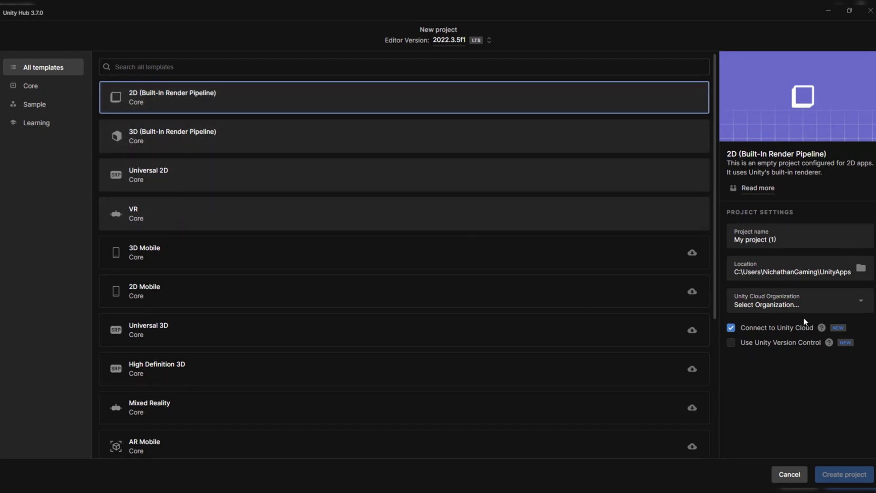
left_click(828, 10)
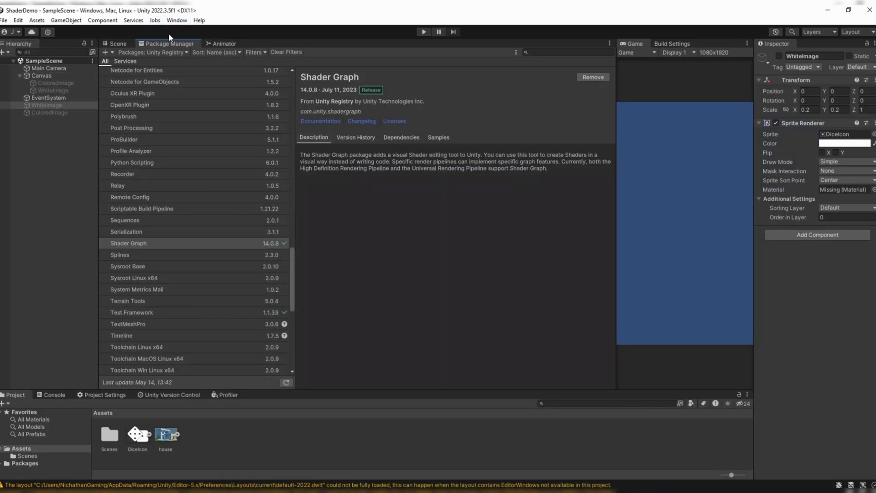
In Package Manager, switch to Unity Registry and show the Shader Graph 14.0.8 package details.
left_click(177, 20)
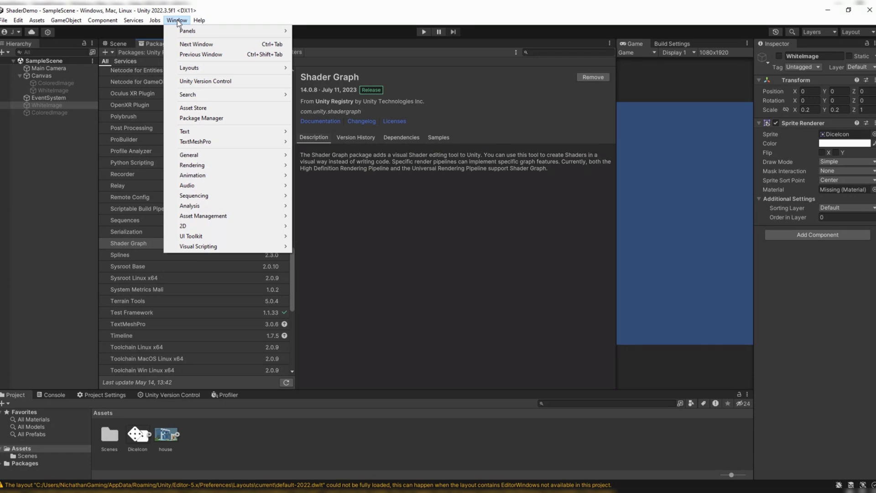
left_click(157, 61)
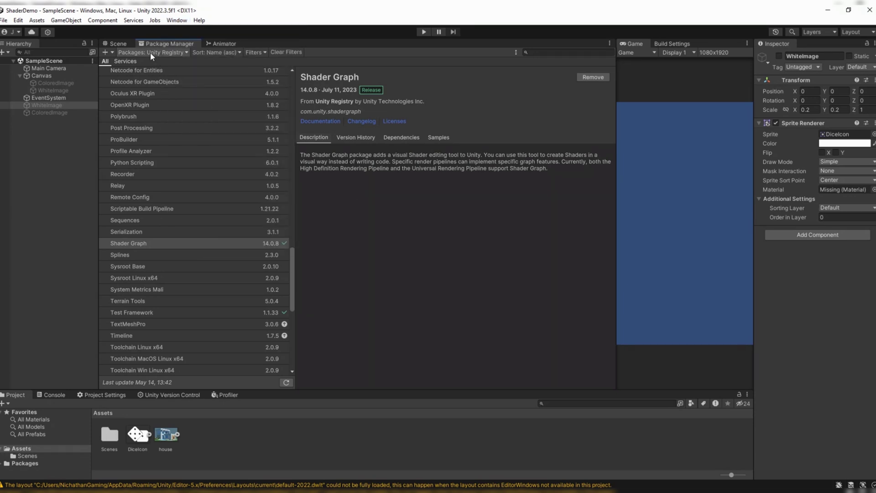
left_click(149, 52)
left_click(124, 247)
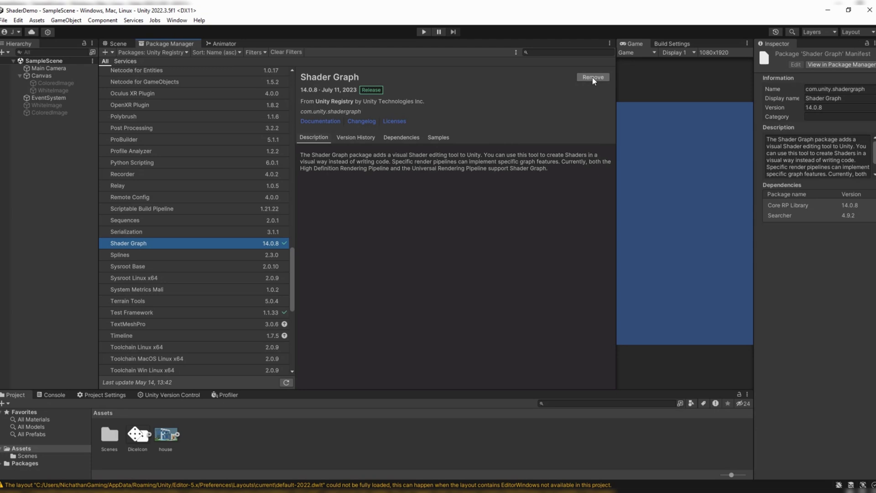
left_click(120, 45)
left_click(152, 42)
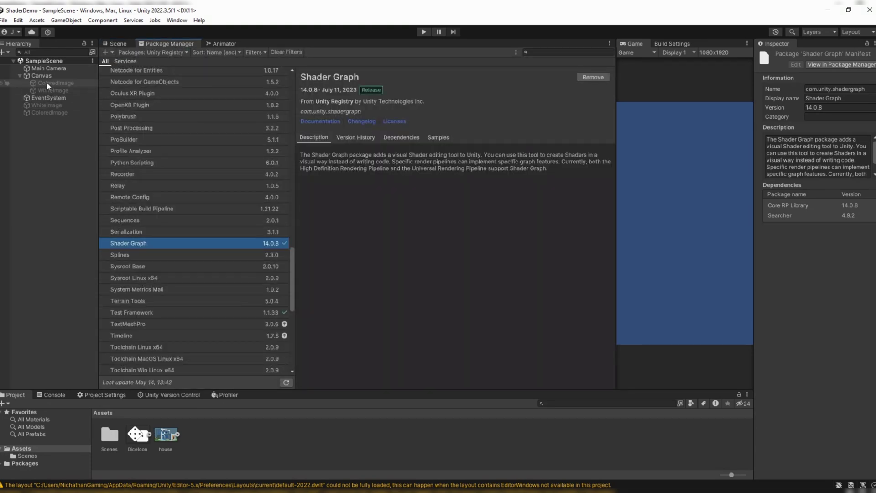
left_click(44, 74)
left_click(46, 83)
left_click(47, 91)
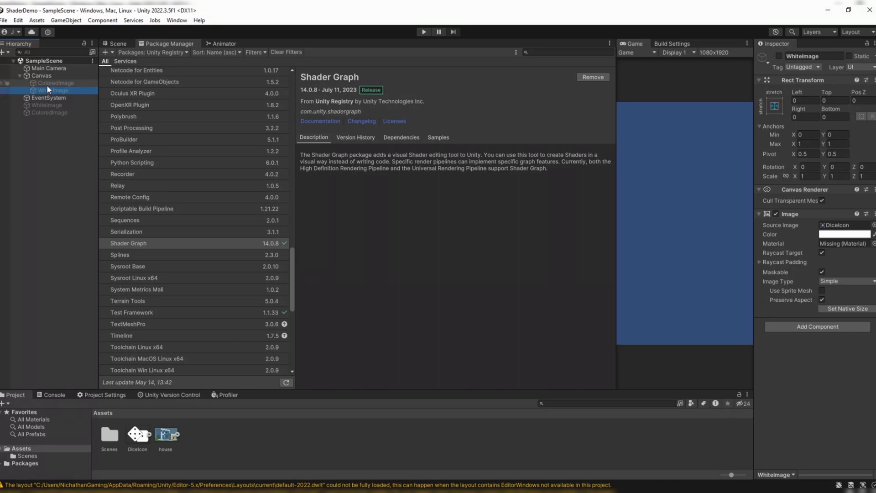
left_click(139, 435)
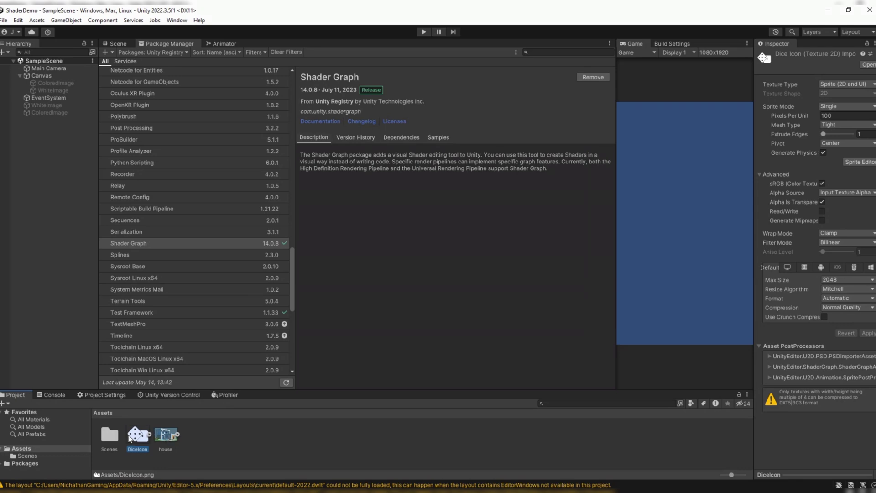
left_click(165, 436)
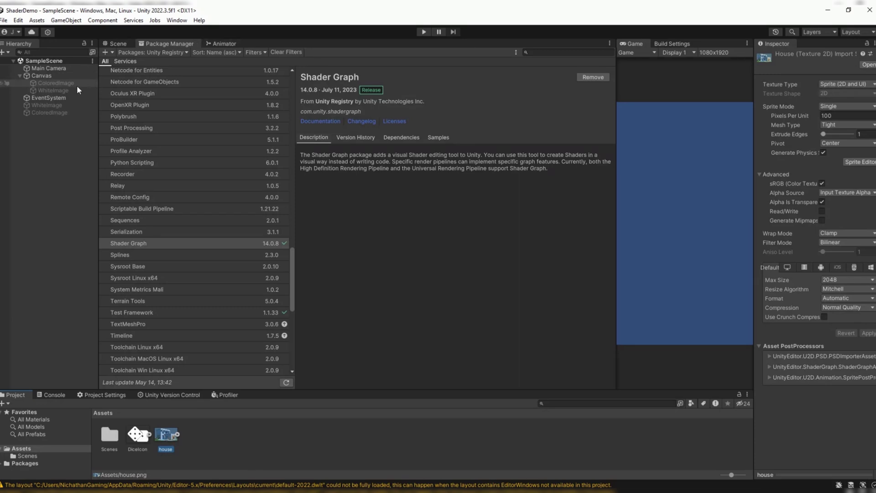
left_click(56, 83)
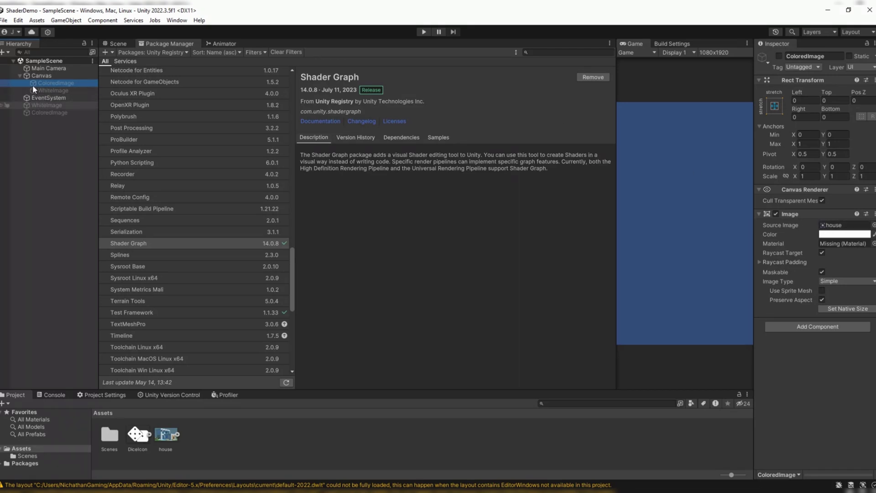
Clear the missing material from both root WhiteImage and ColoredImage sprite objects.
left_click(20, 75)
left_click(42, 90)
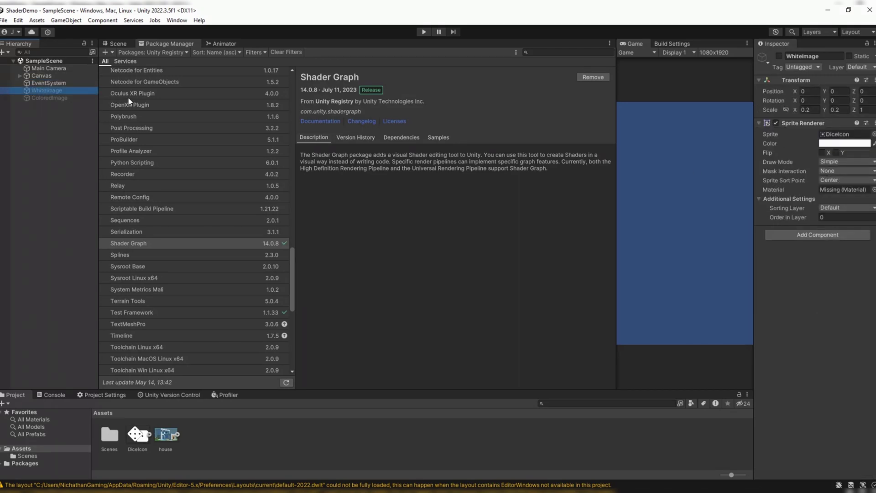
left_click(56, 97, "ctrl")
left_click(838, 189)
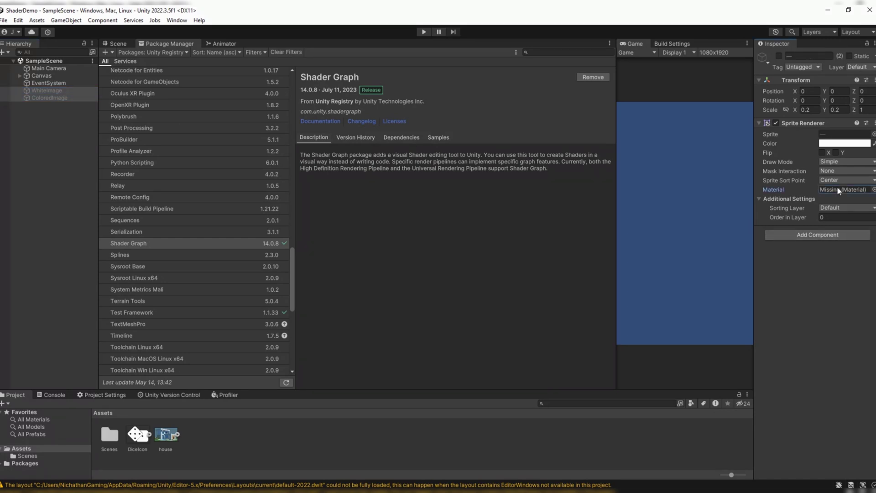
key("Delete")
Try Default-Diffuse and Default-Material on the root sprite, then undo back to Sprites-Default.
left_click(51, 89)
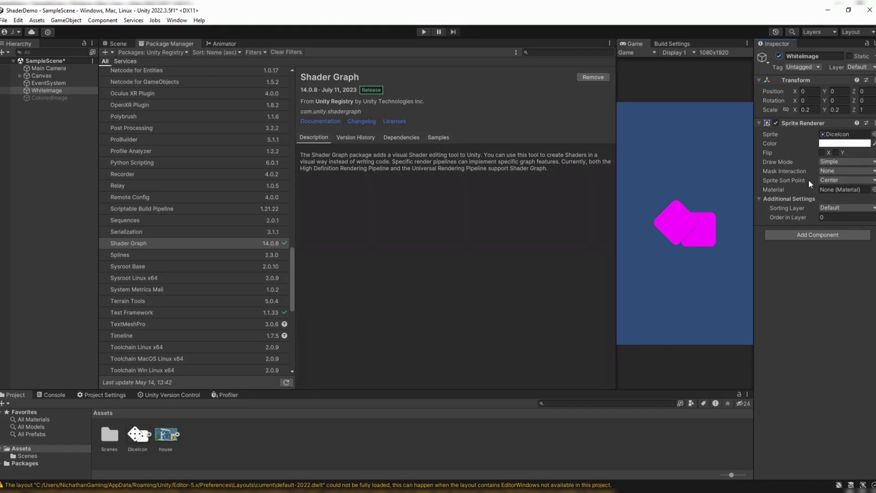
left_click(874, 190)
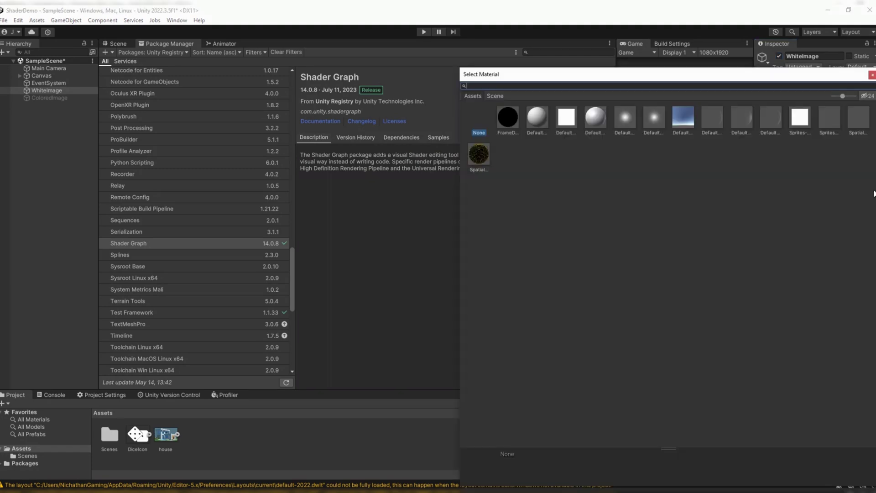
double_click(545, 122)
left_click(873, 189)
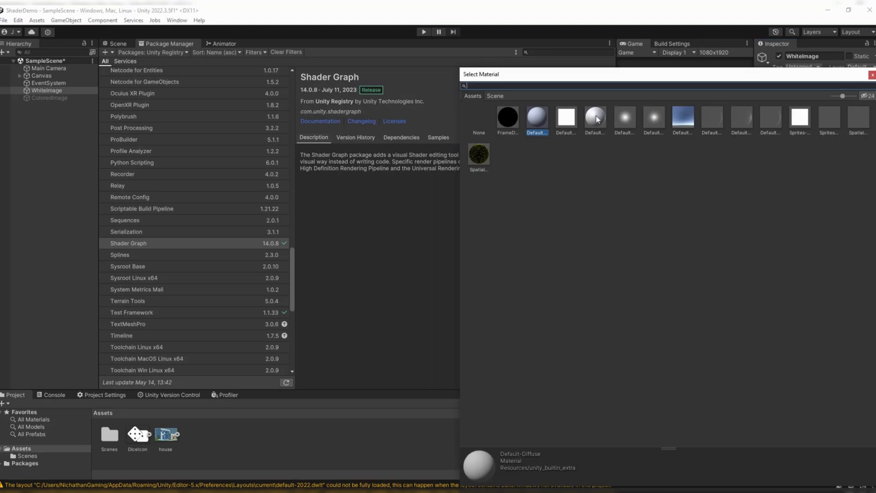
double_click(607, 130)
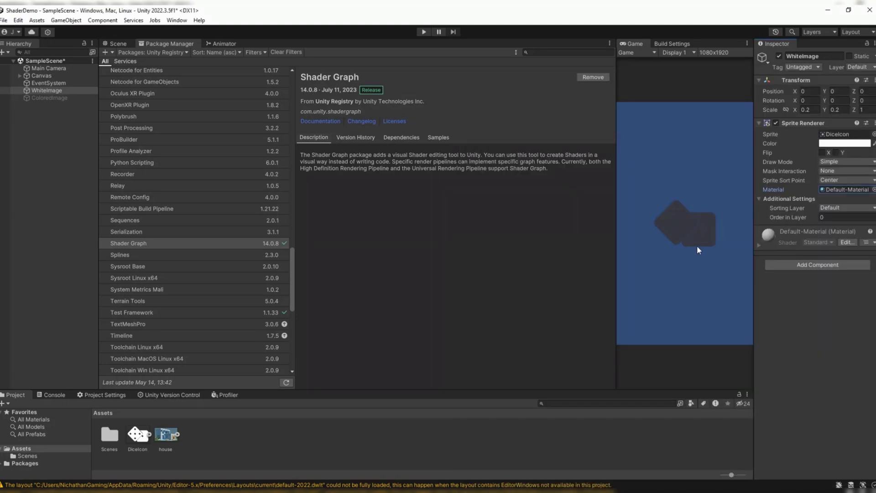
key("ctrl+z")
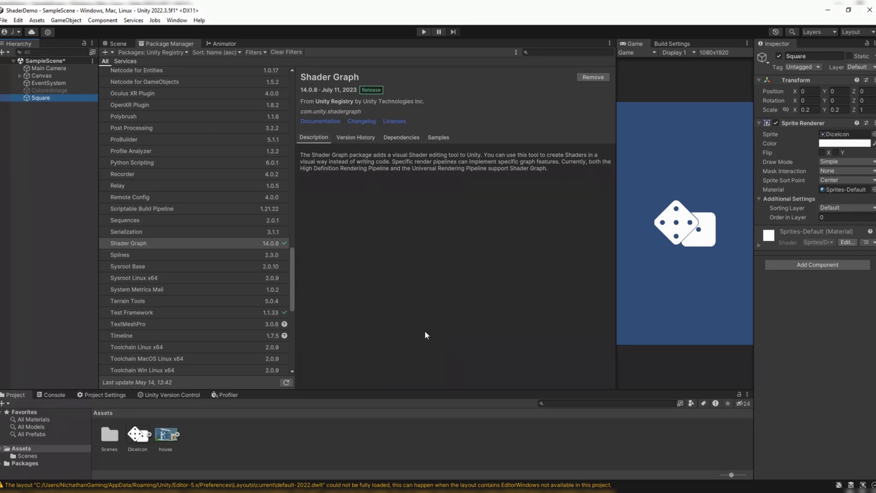
Create a Built-In Unlit shader graph named Gradient in Assets.
left_click(19, 75)
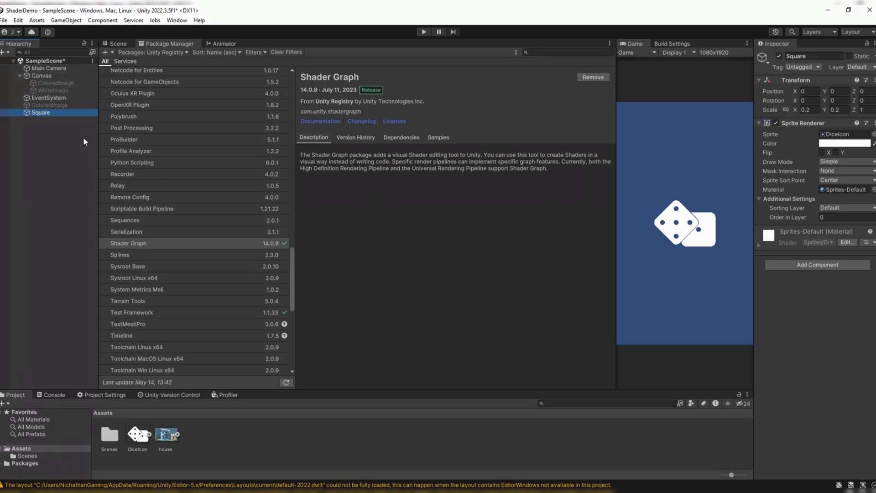
right_click(207, 422)
mouse_move(308, 177)
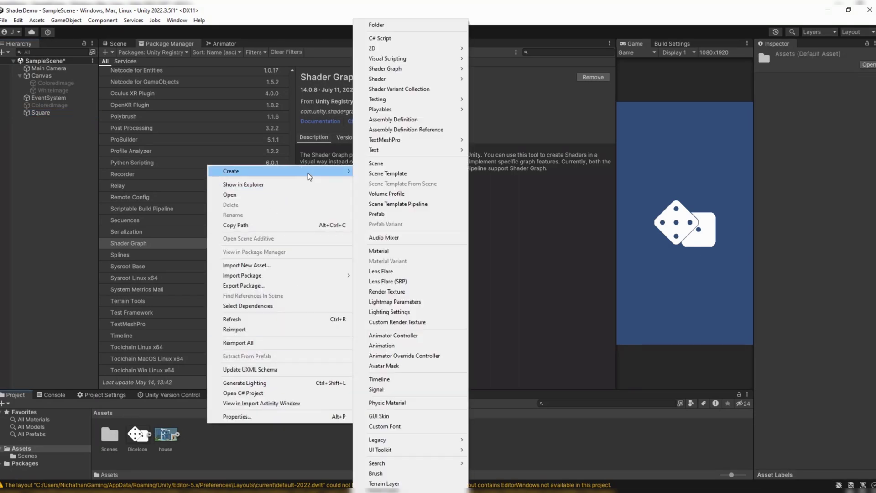
mouse_move(408, 72)
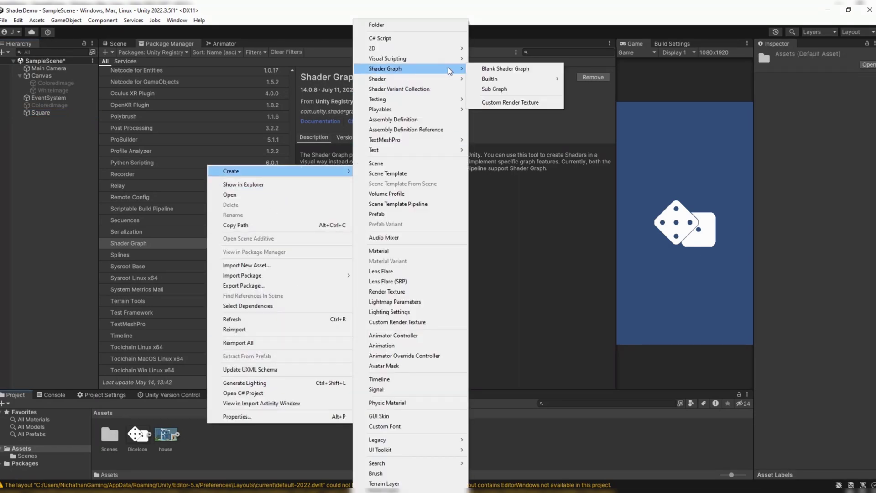
mouse_move(492, 81)
left_click(590, 91)
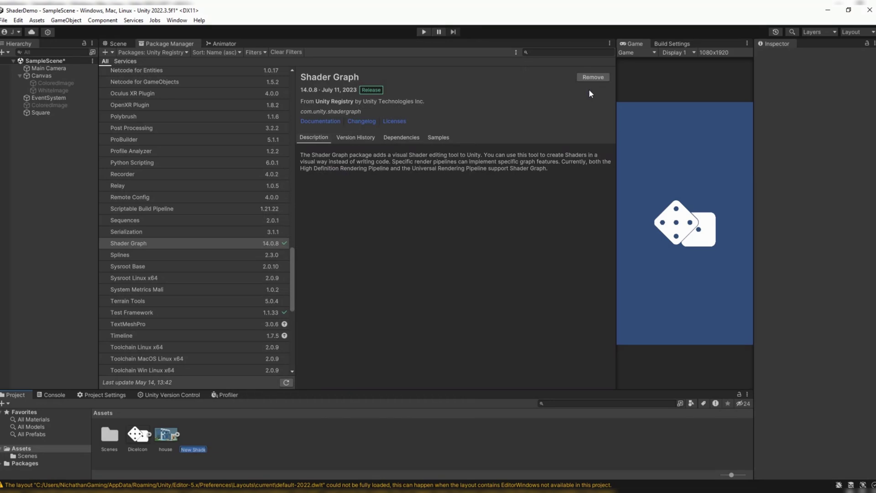
type("Gradient")
key("Return")
Create a Gradient material from the shader graph and apply it to the dice sprite.
right_click(165, 434)
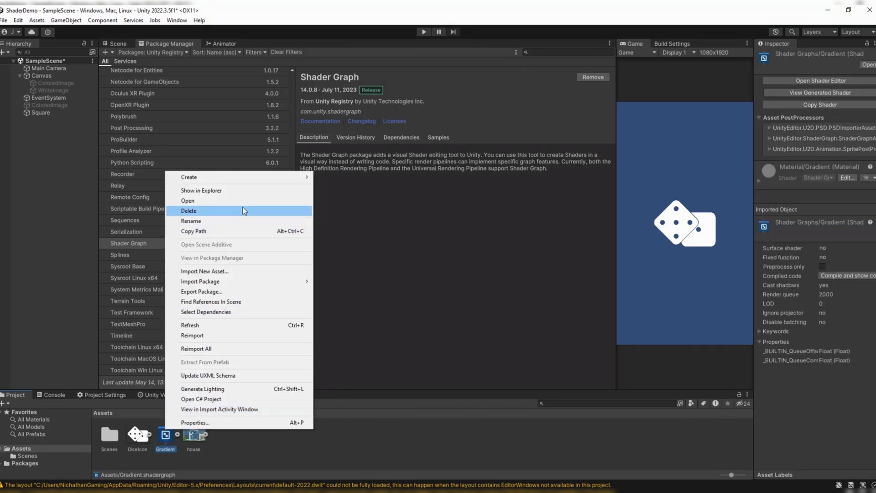
mouse_move(290, 178)
left_click(364, 248)
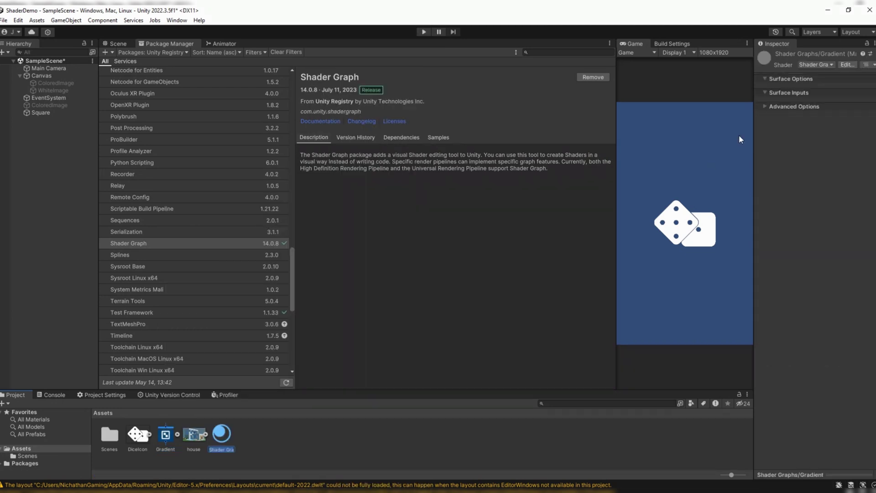
type("Gradient")
key("Return")
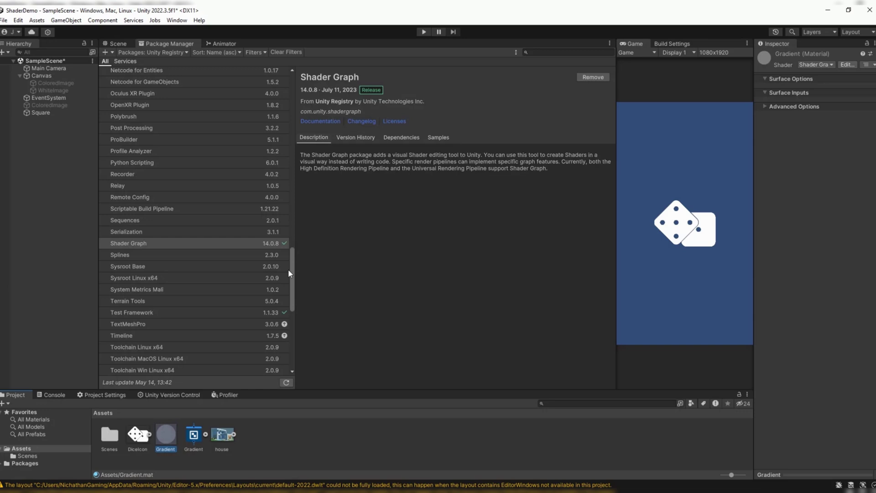
left_click_drag(166, 435, 42, 113)
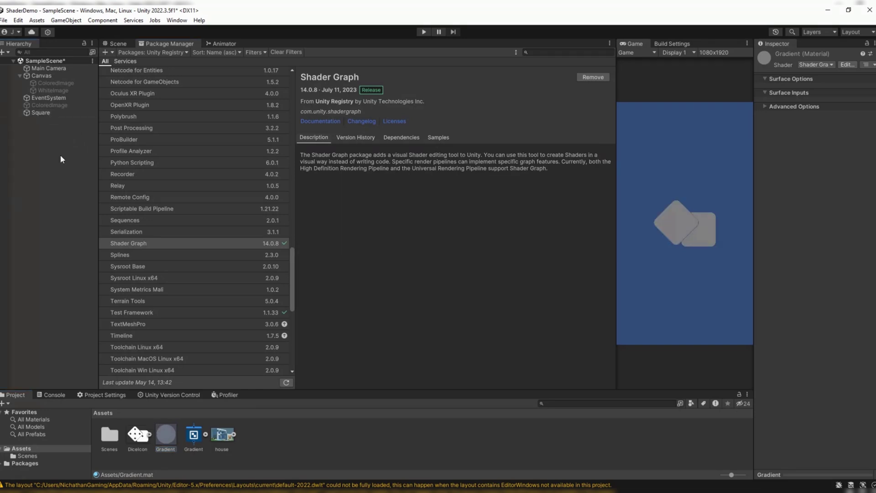
Rename the Square sprite object to WhiteImage.
left_click(50, 112)
double_click(802, 56)
type("Whit")
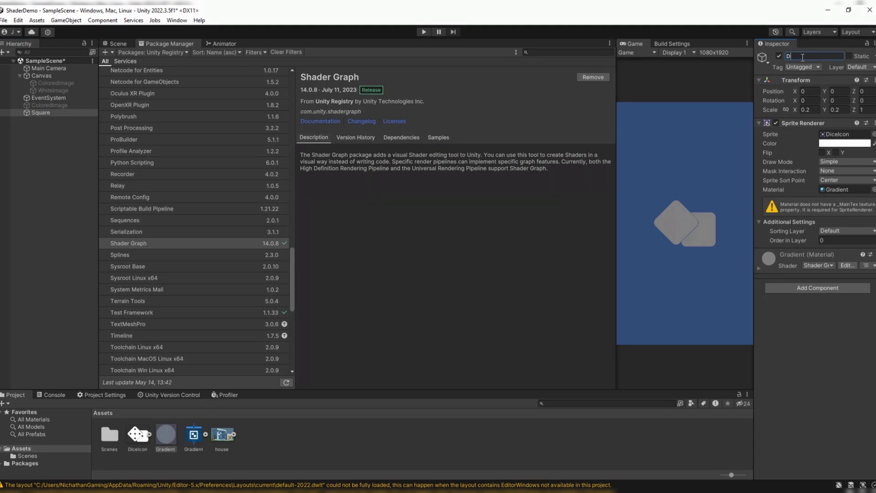
type("eImage")
key("Return")
In the Gradient shader graph, add a Texture 2D property named MainTex.
double_click(190, 439)
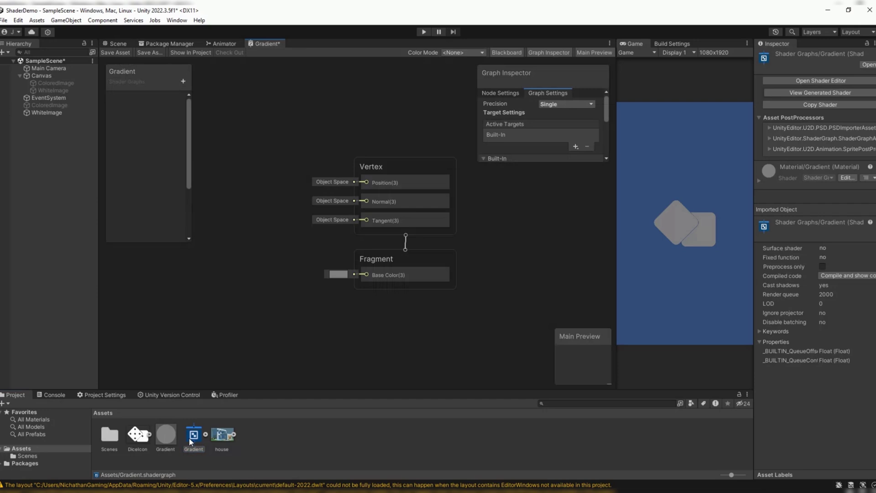
left_click(183, 81)
left_click(222, 169)
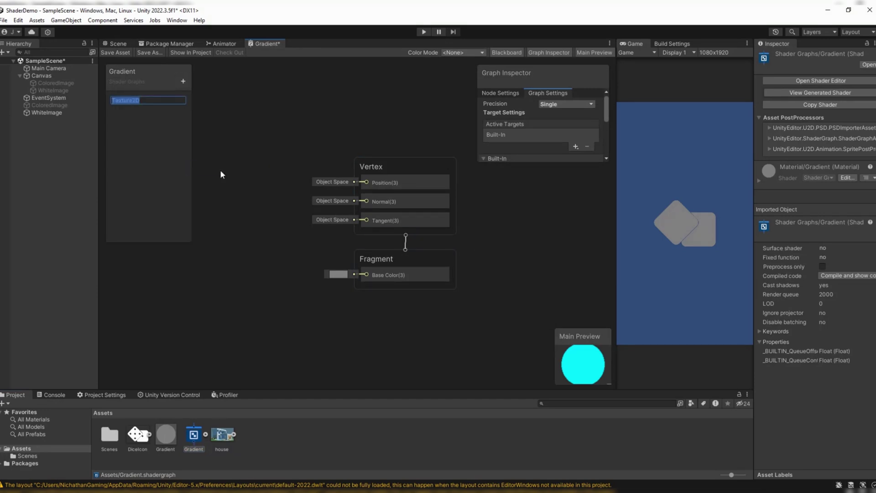
type("MainTex")
key("Return")
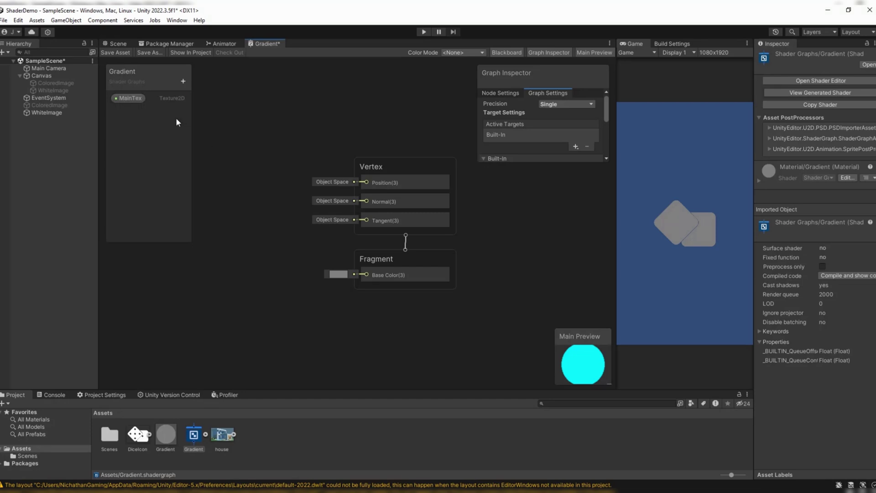
left_click(129, 99)
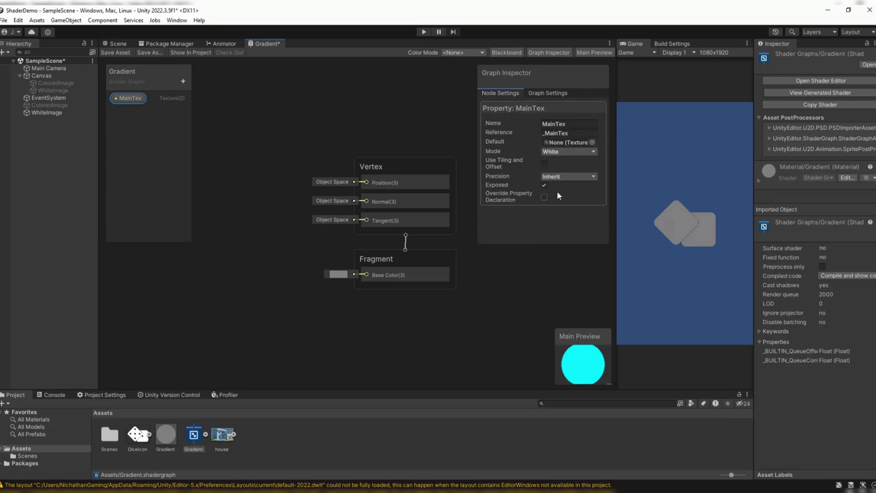
Set the graph's Built-In Surface Type to Transparent.
left_click(545, 93)
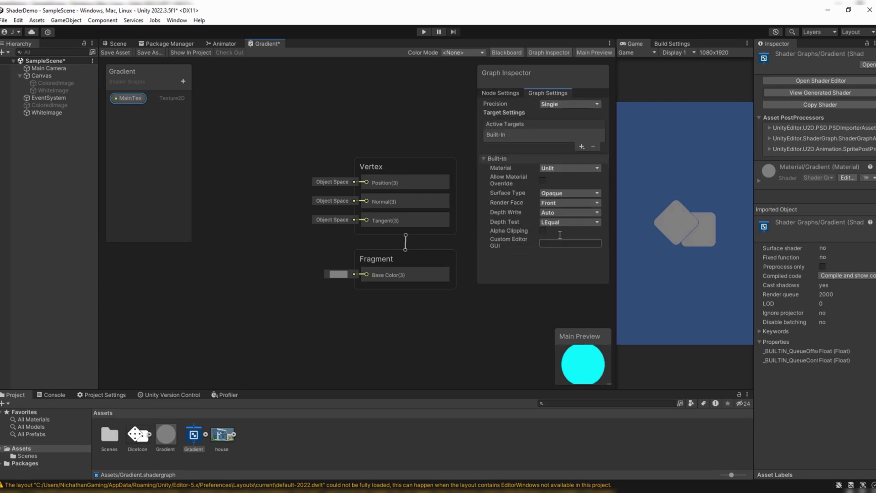
left_click(554, 192)
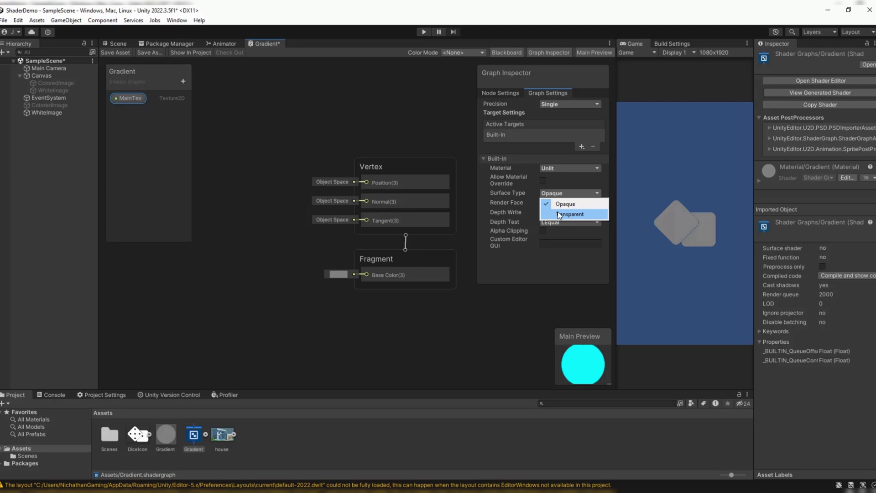
left_click(555, 211)
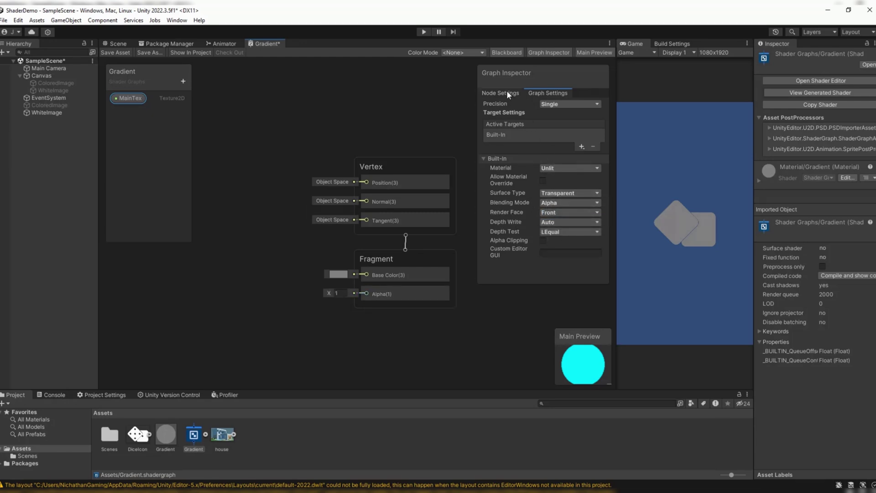
Add a Gradient property and place a MainTex property node on the graph.
left_click(183, 81)
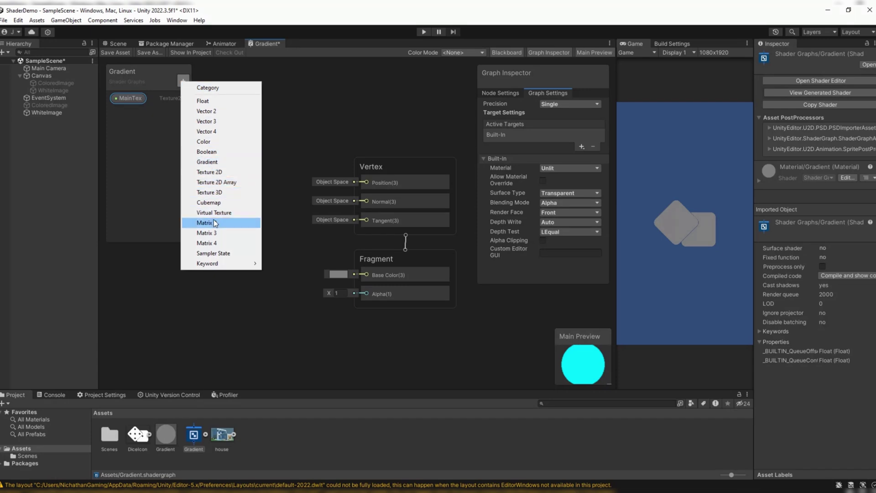
left_click(215, 162)
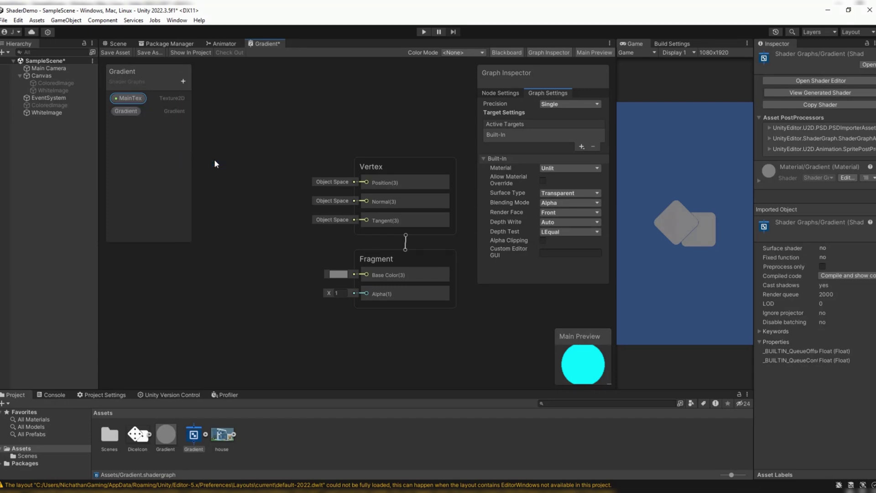
middle_click_drag(157, 131, 582, 158)
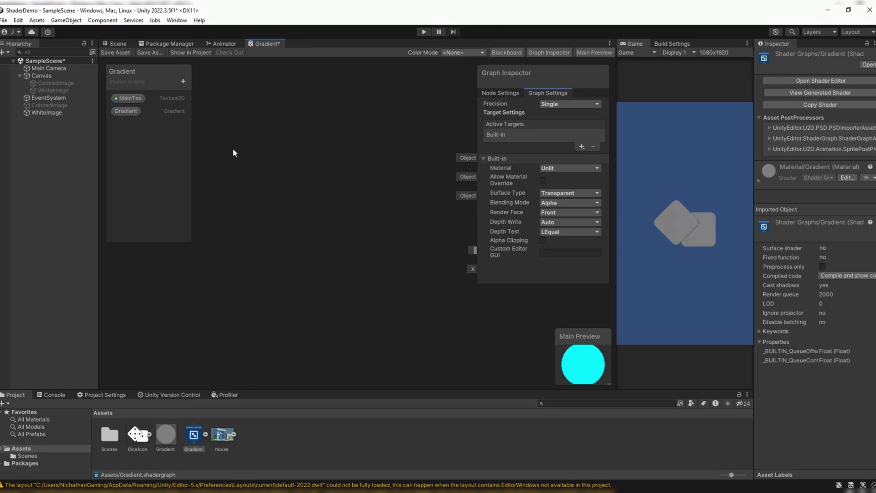
middle_click_drag(302, 182, 537, 299)
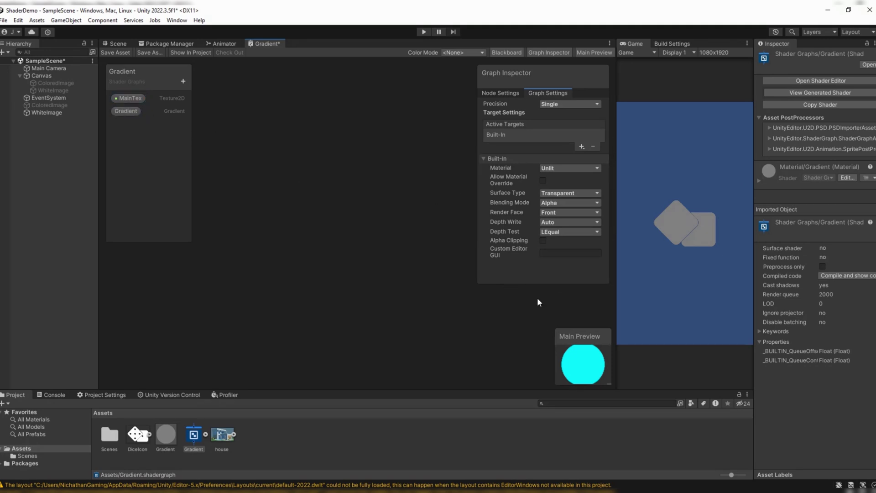
left_click_drag(534, 284, 532, 159)
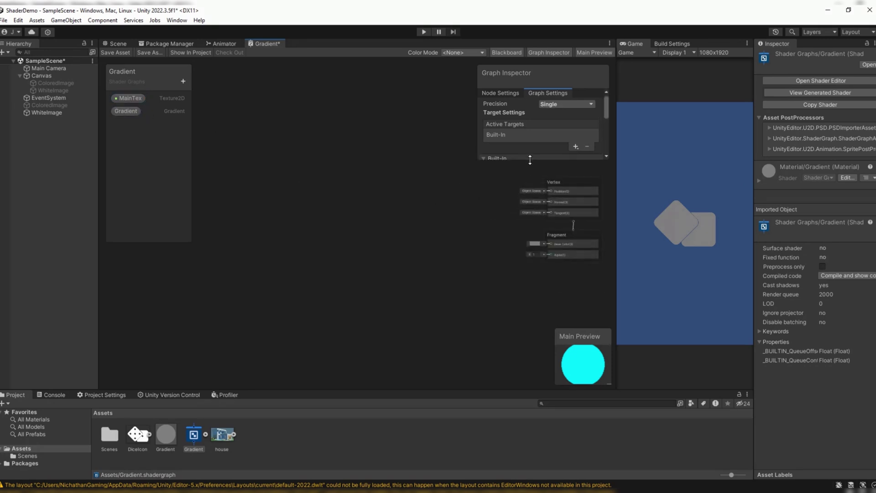
left_click(129, 97)
left_click_drag(236, 130, 242, 133)
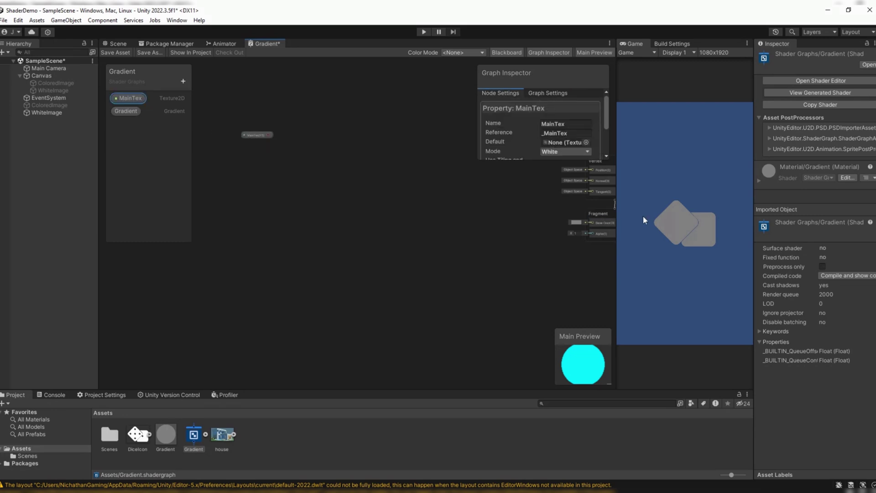
Add a Sample Texture 2D node fed by MainTex and collapse its preview.
key("space")
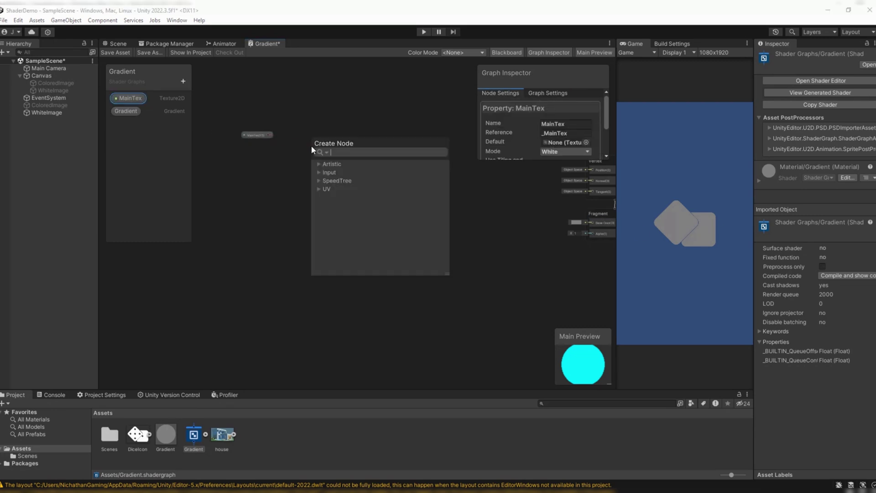
type("sam")
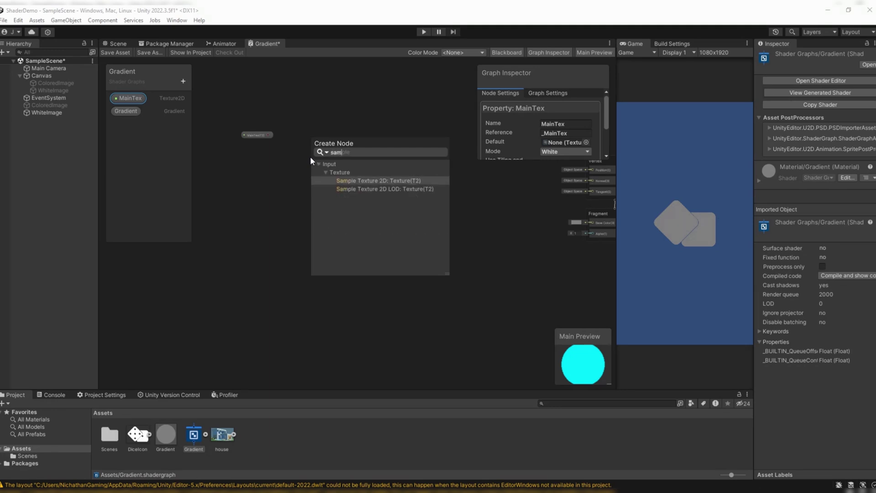
key("Return")
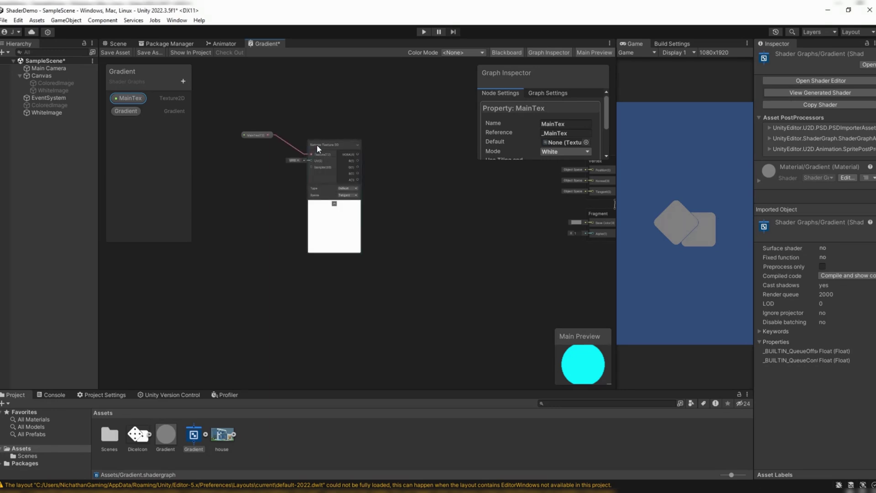
left_click_drag(317, 145, 286, 132)
scroll(286, 132, "up", 3)
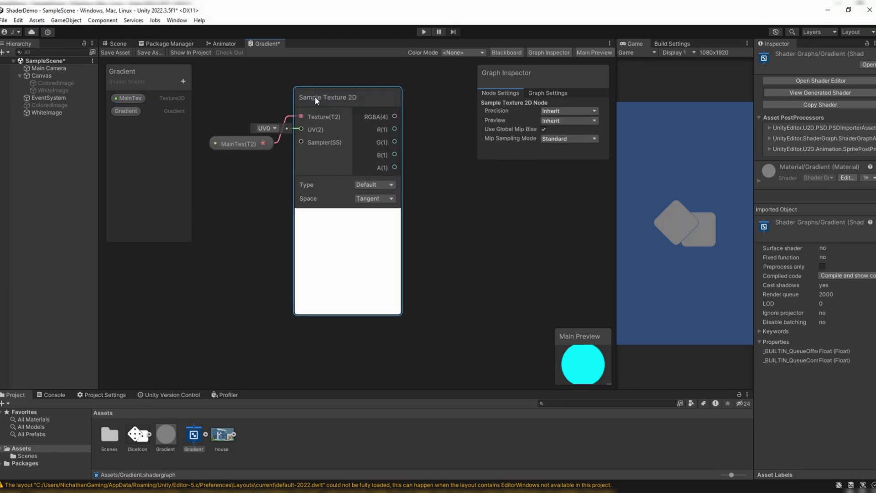
left_click_drag(315, 97, 317, 155)
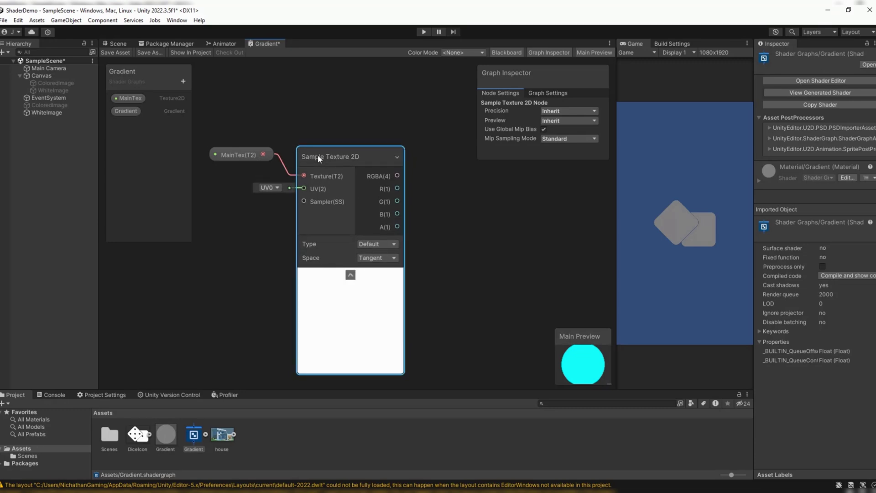
left_click(350, 275)
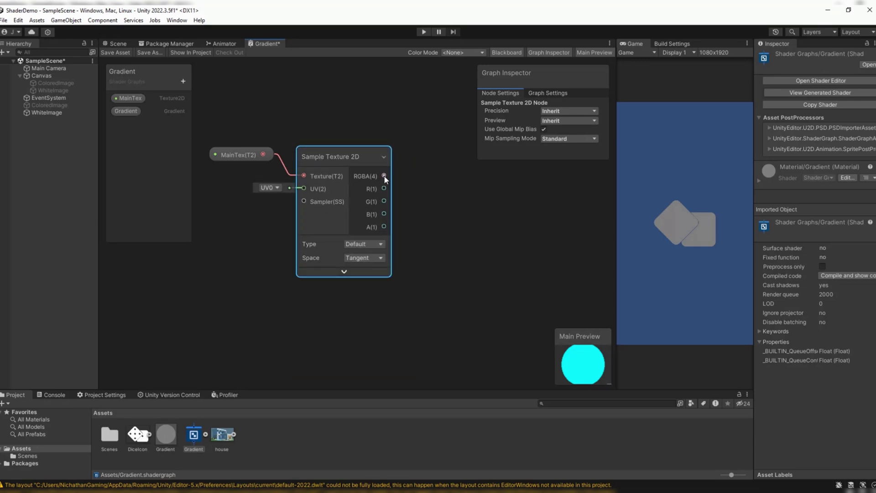
Create a Multiply node fed by the Sample Texture 2D RGBA output.
left_click_drag(385, 176, 440, 198)
key("Escape")
type("m")
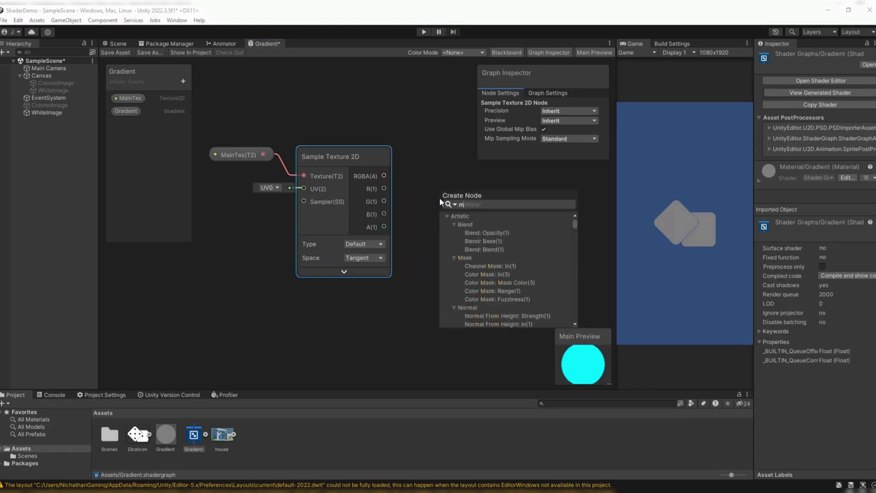
type("ult")
key("Return")
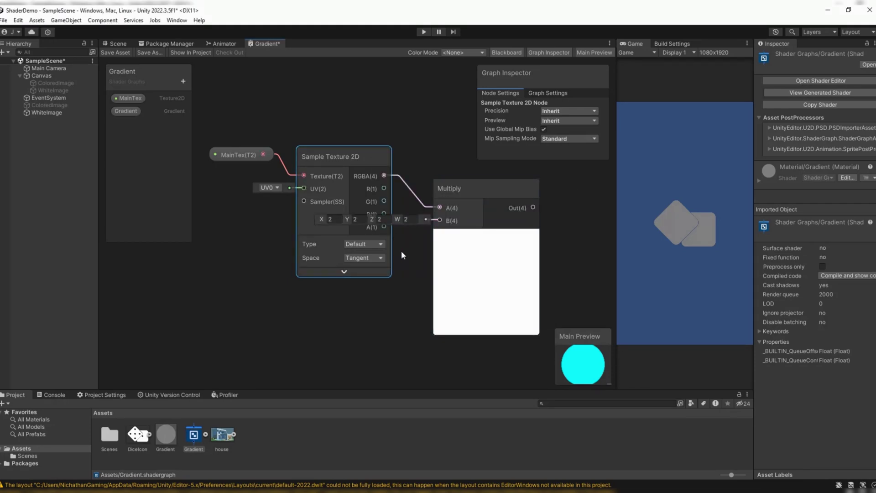
left_click_drag(483, 176, 468, 157)
scroll(410, 365, "down", 3)
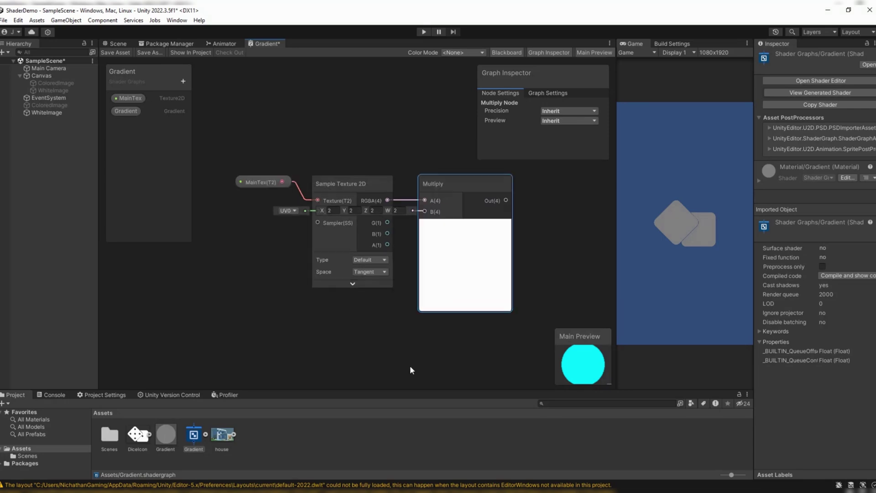
middle_click_drag(405, 336, 343, 260)
Add a Vertex Color node to the graph.
right_click(277, 254)
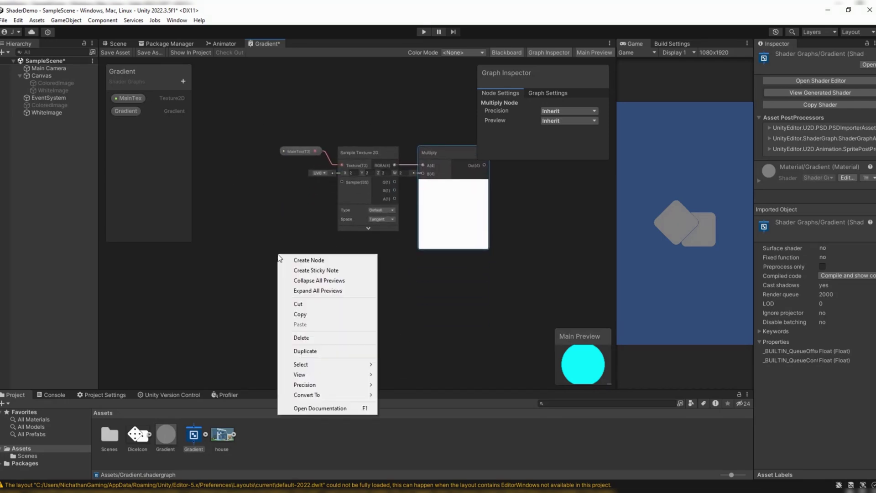
left_click(297, 261)
type("ve")
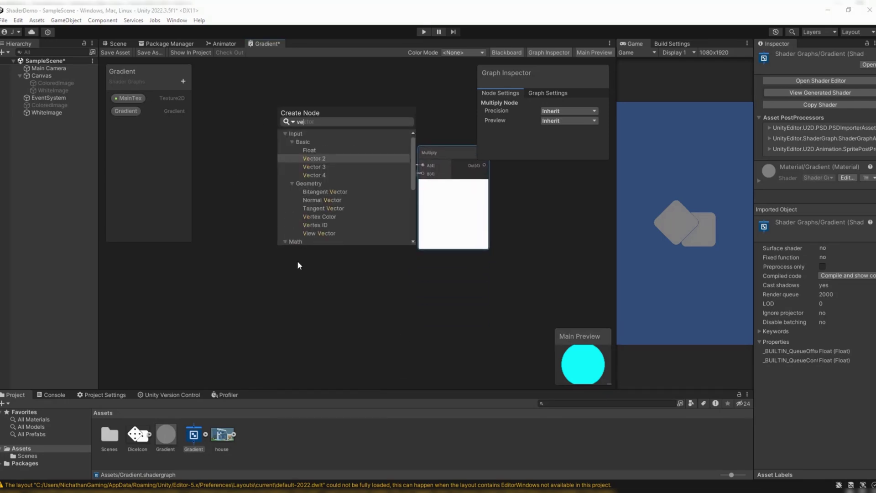
type("ctor co")
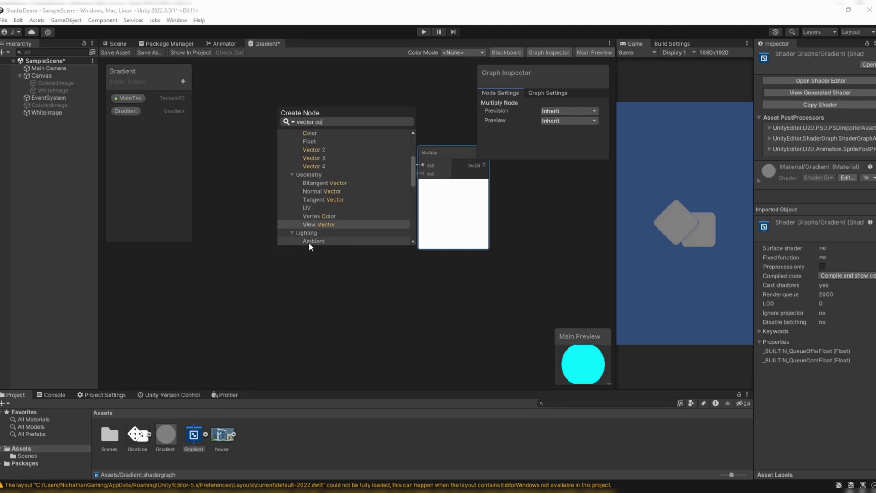
key("Up")
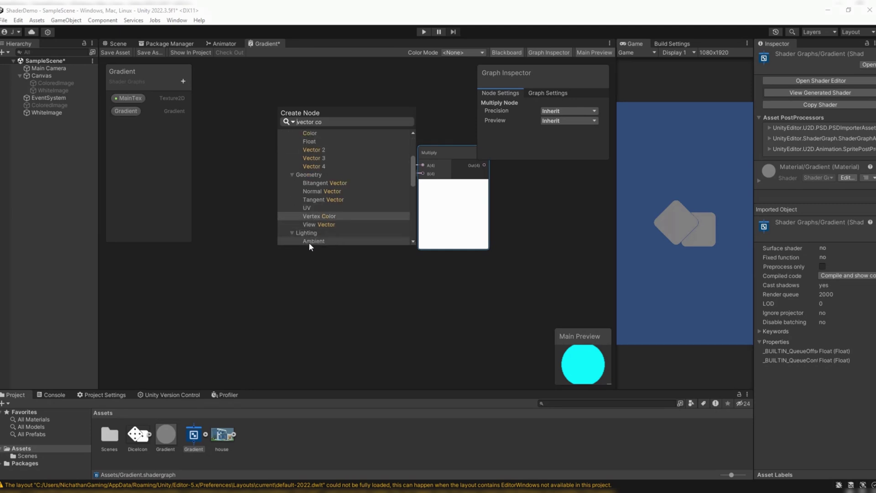
key("Return")
Collapse the Vertex Color preview and bring it to the Multiply node's B input.
left_click(311, 274)
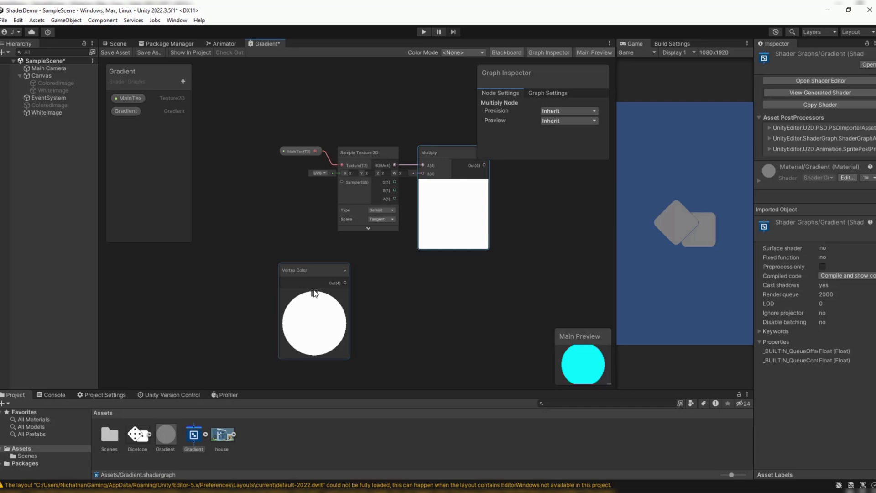
left_click(314, 293)
left_click(55, 112)
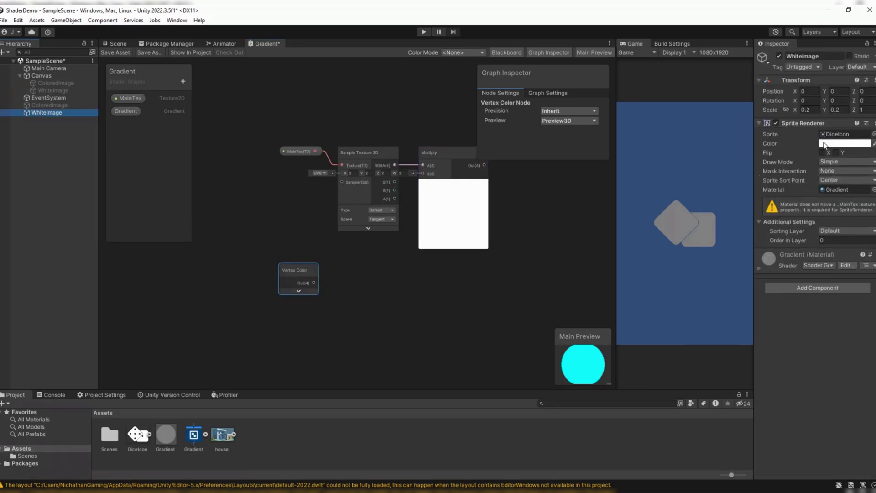
left_click(54, 91)
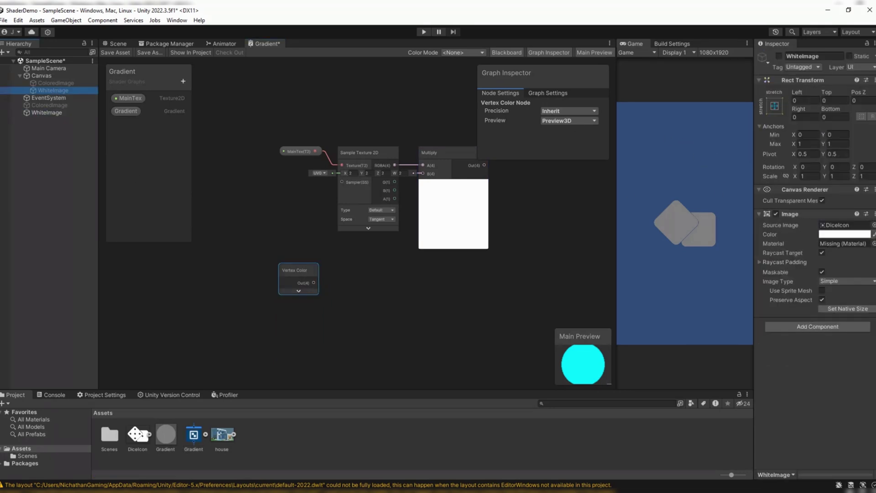
left_click_drag(304, 270, 420, 176)
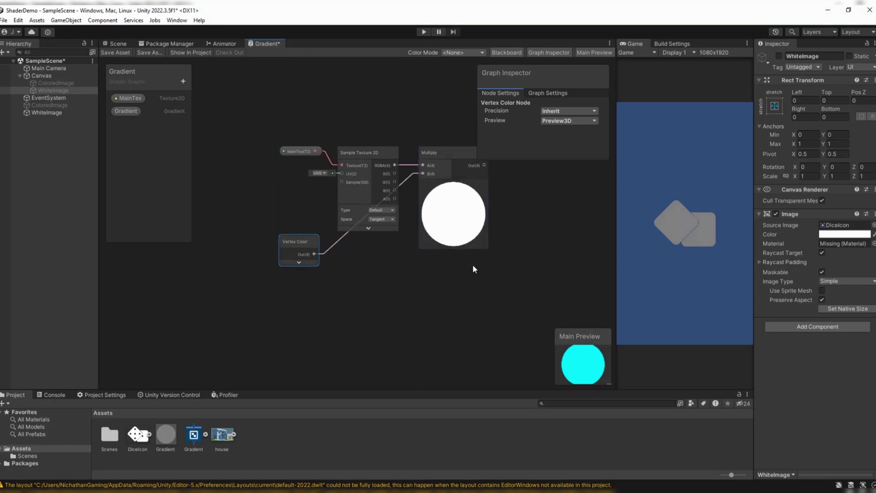
key("a")
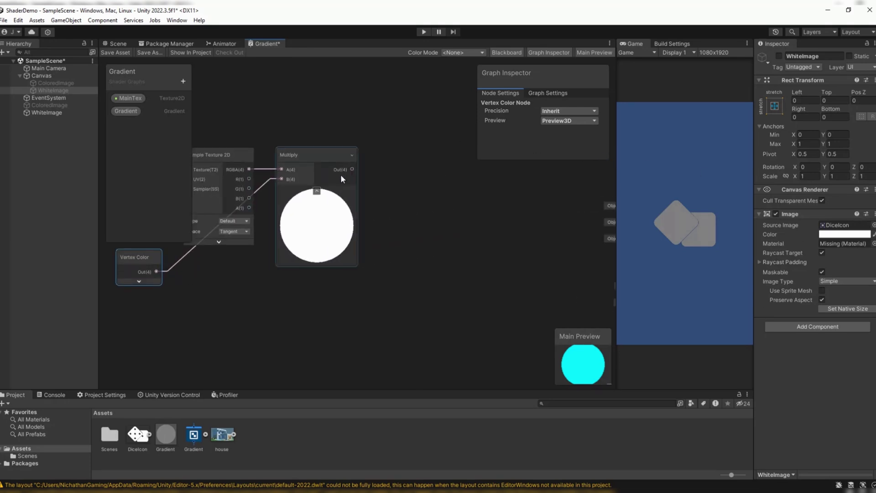
Chain a second Multiply node from the first Multiply's output.
left_click(318, 191)
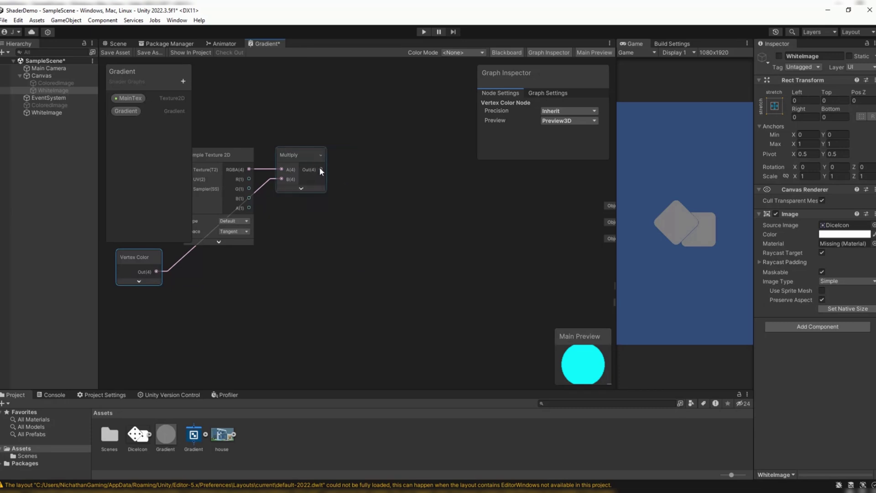
left_click_drag(321, 168, 384, 164)
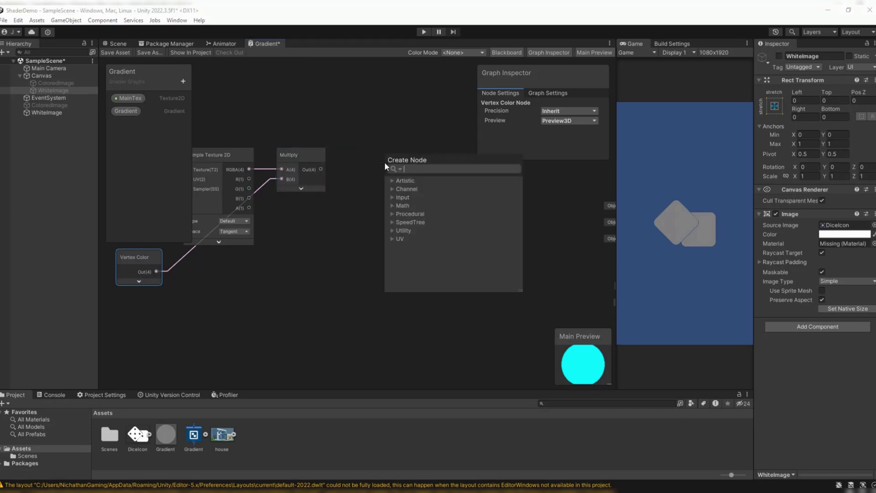
type("mul")
key("Return")
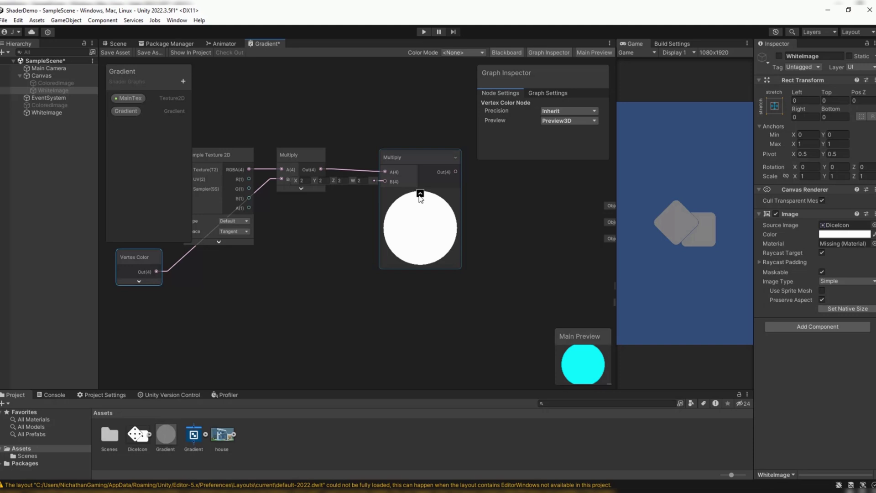
left_click(417, 195)
left_click(404, 162)
left_click(404, 190)
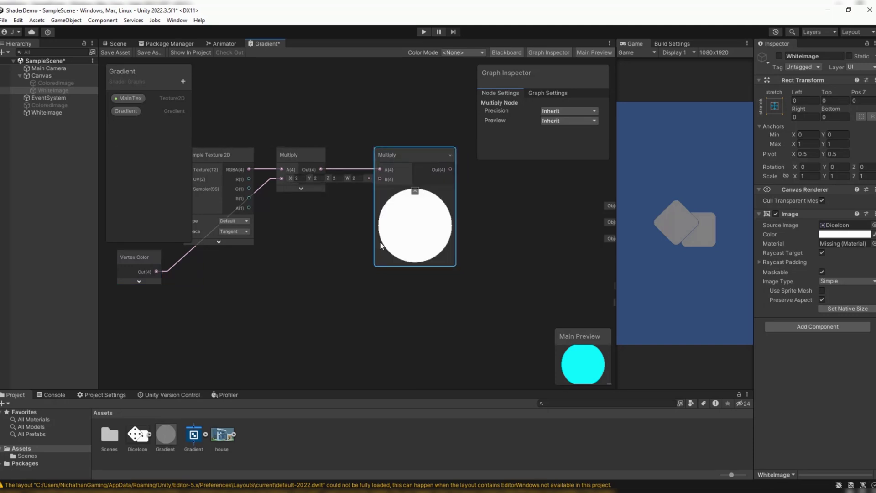
middle_click_drag(332, 272, 418, 138)
Place a Gradient property node feeding a new Sample Gradient node.
scroll(390, 210, "down", 1)
middle_click_drag(390, 210, 372, 175)
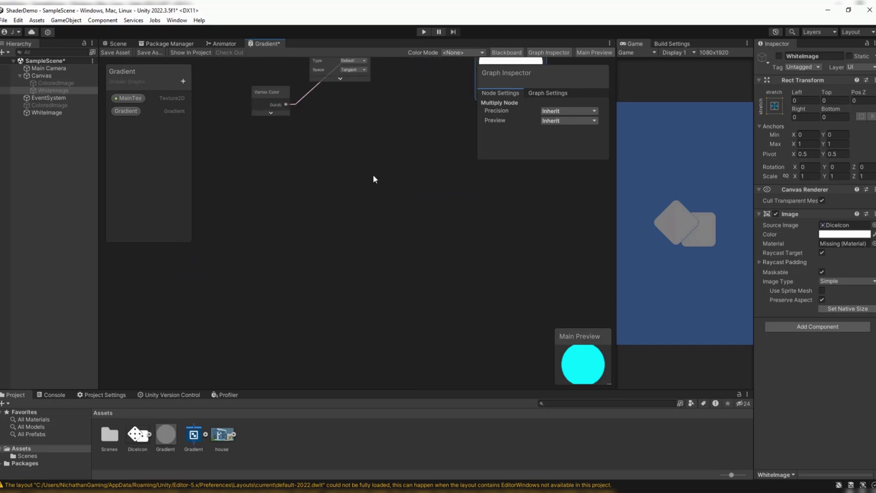
left_click_drag(125, 111, 185, 144)
left_click_drag(262, 176, 347, 168)
key("Return")
Add a UV node left of the Sample Gradient.
right_click(206, 224)
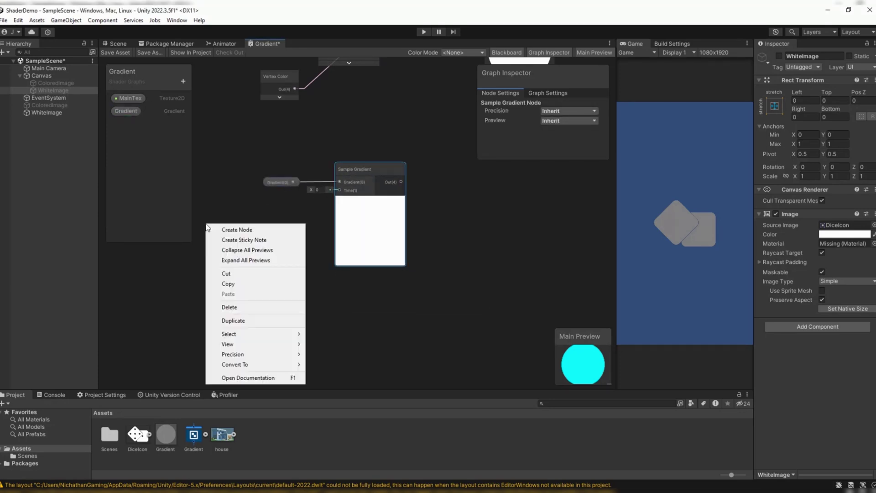
left_click(218, 230)
type("uv")
key("Return")
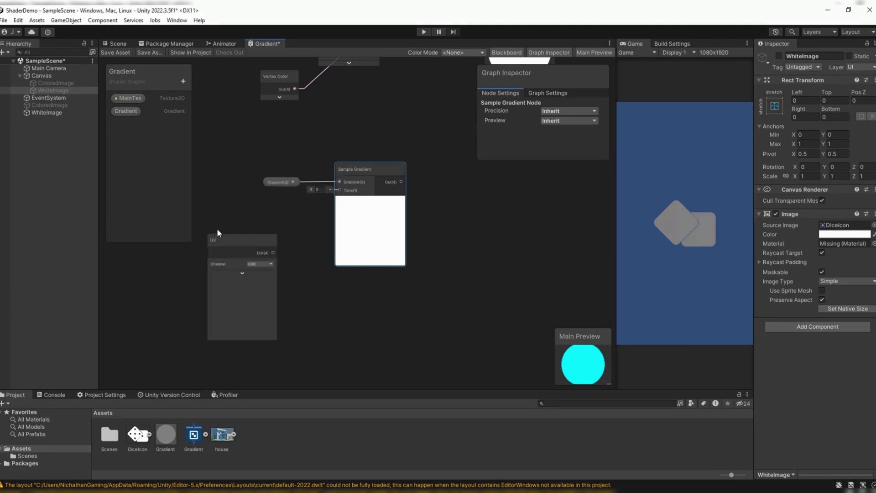
left_click_drag(220, 236, 193, 205)
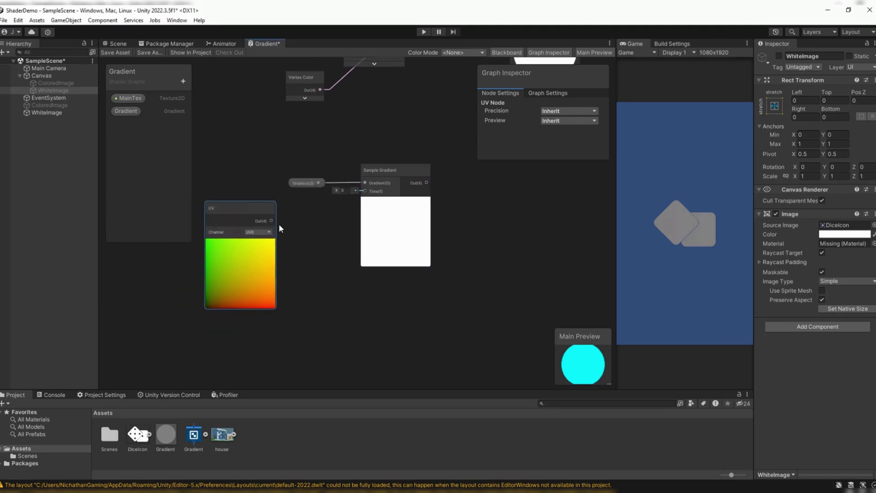
Add a Split node from UV and wire its R channel into Sample Gradient Time.
key("space")
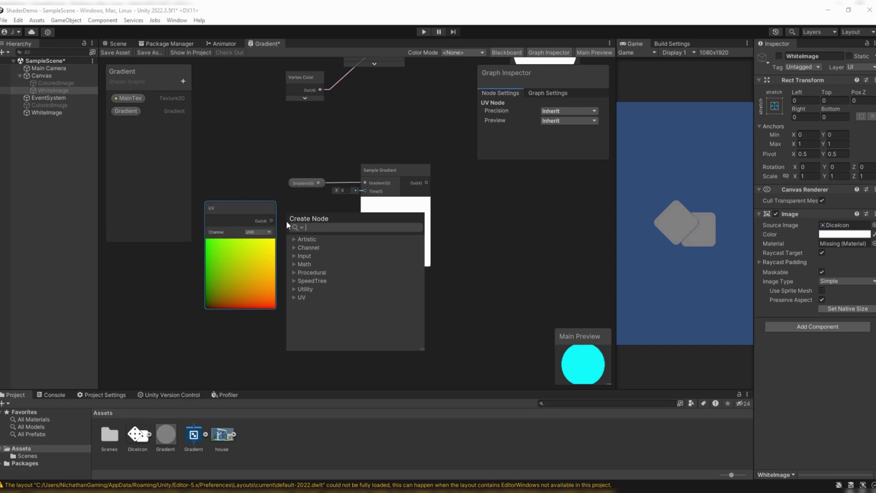
type("split")
key("Return")
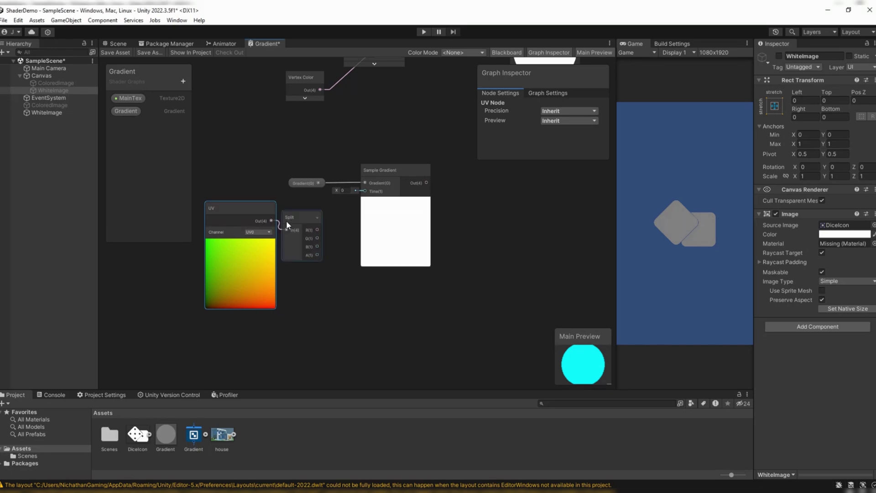
left_click(291, 213)
left_click_drag(291, 214, 365, 191)
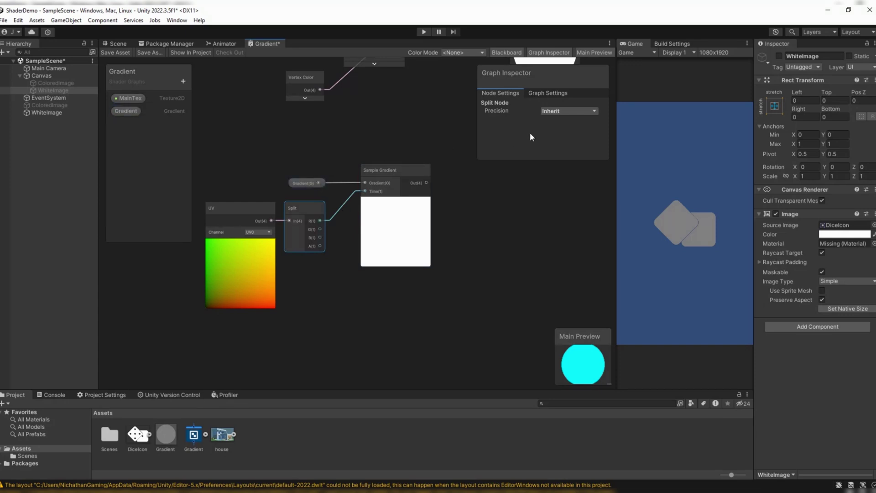
left_click(115, 111)
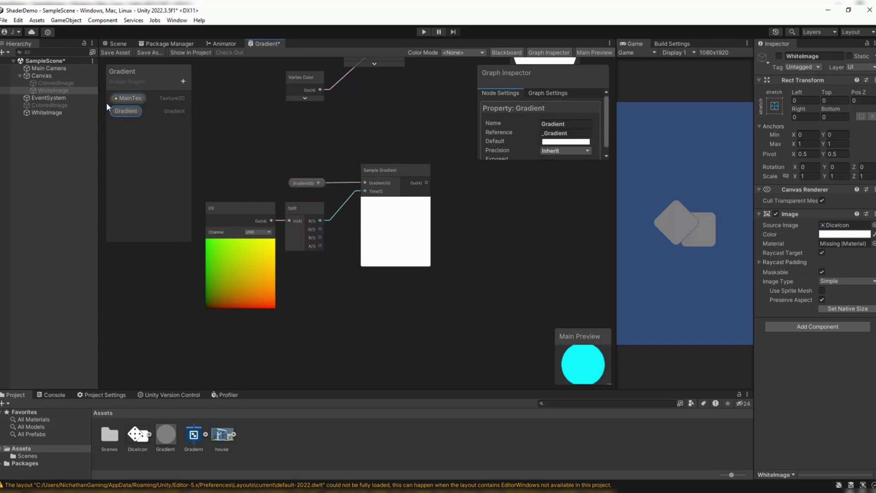
Make the Gradient property's default white to black with Blend (Classic).
left_click(560, 142)
left_click(521, 219)
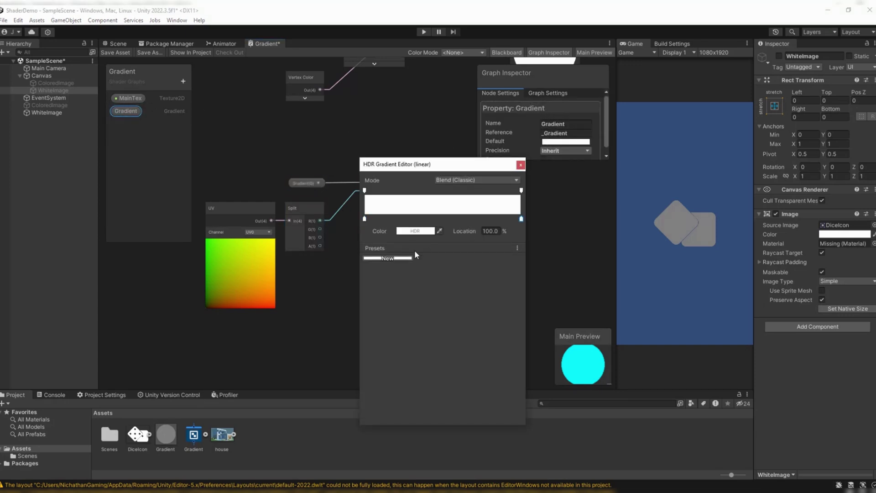
left_click(415, 230)
left_click_drag(486, 308, 396, 378)
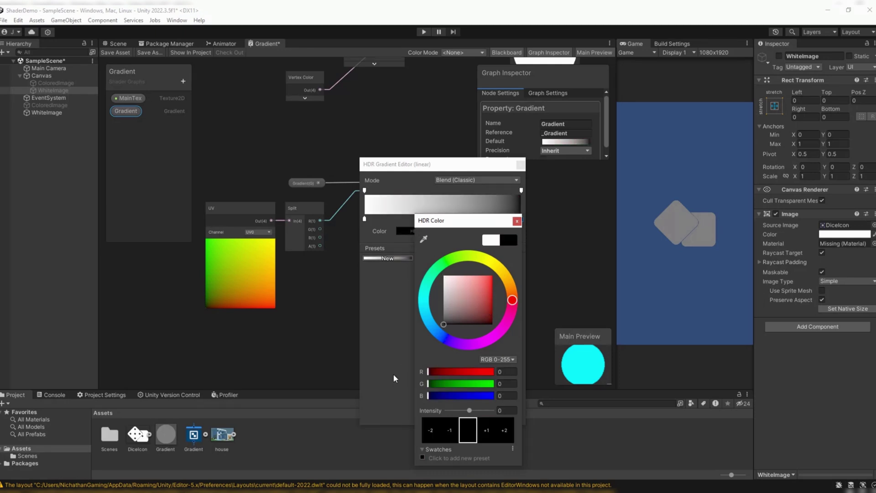
left_click(517, 221)
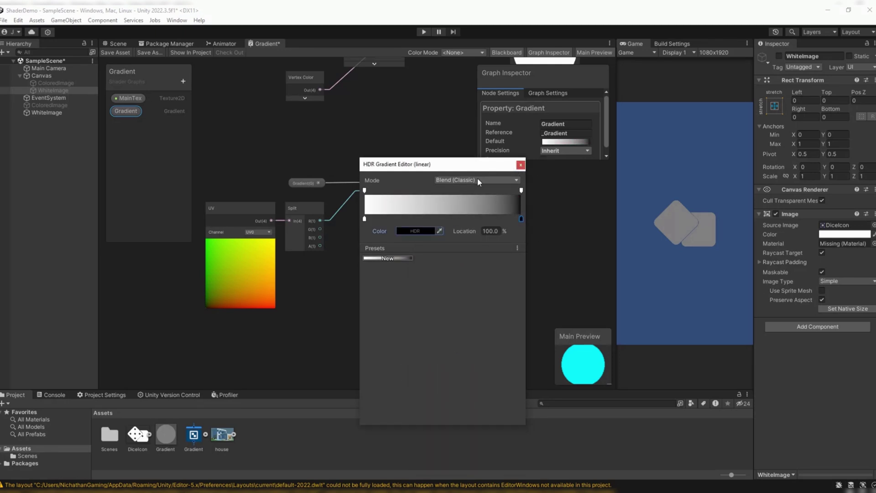
left_click(516, 180)
left_click(483, 199)
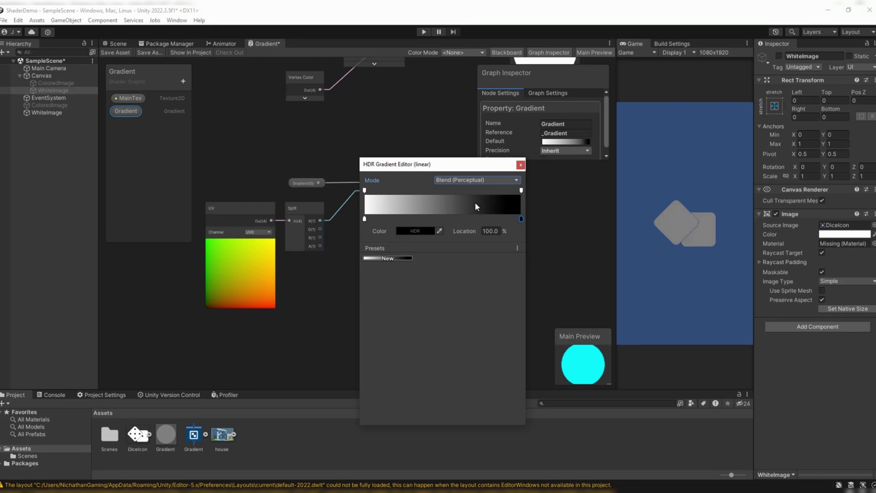
left_click(465, 179)
left_click(464, 193)
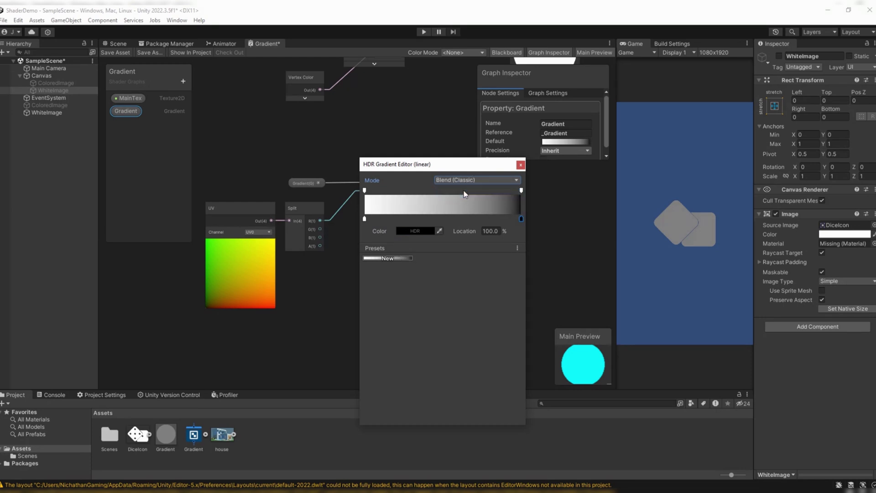
left_click(520, 165)
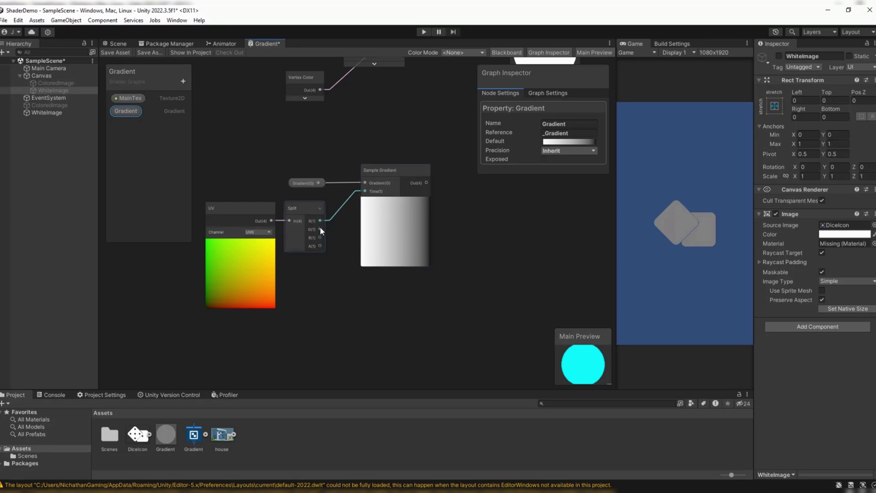
Rewire Split G into Sample Gradient Time instead of R.
left_click_drag(320, 221, 365, 191)
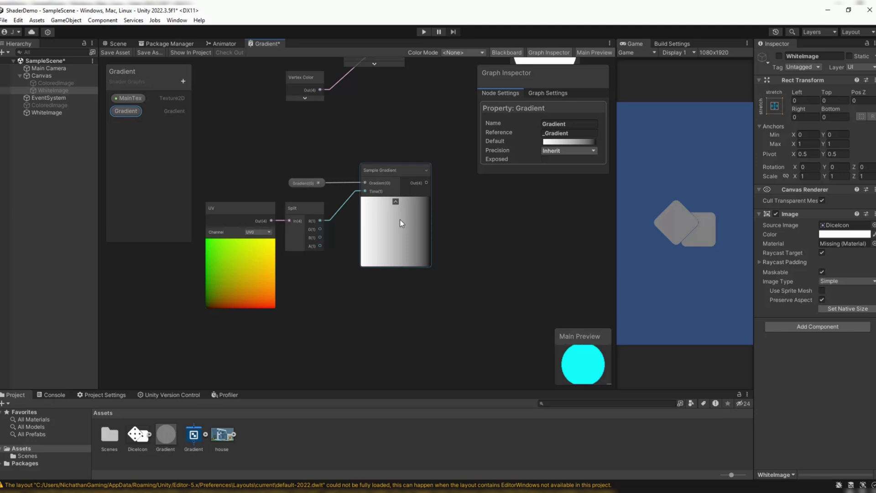
middle_click_drag(456, 202, 417, 234)
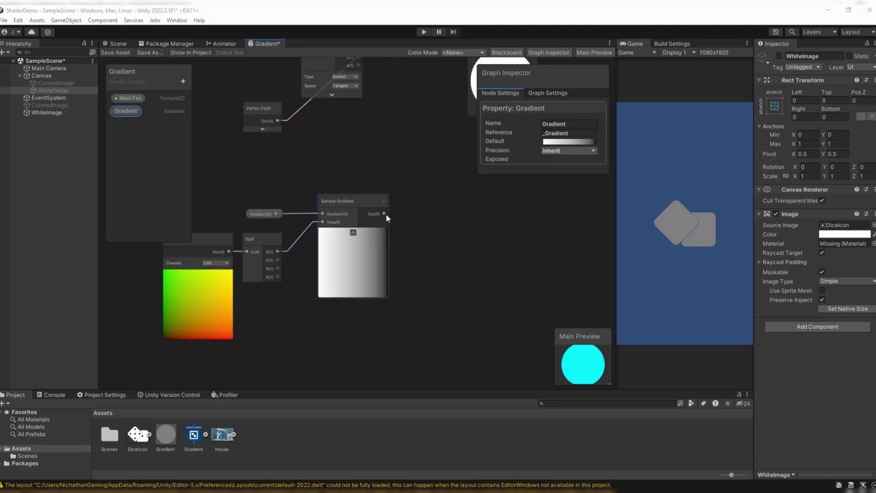
left_click_drag(381, 213, 421, 207)
Add a Multiply after Sample Gradient and feed it into the upper Multiply's B input.
type("mu")
key("Return")
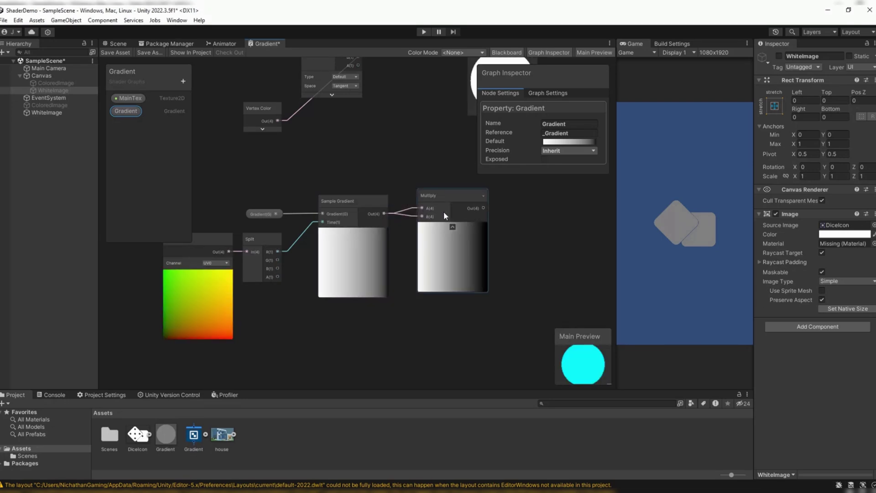
left_click_drag(447, 198, 434, 207)
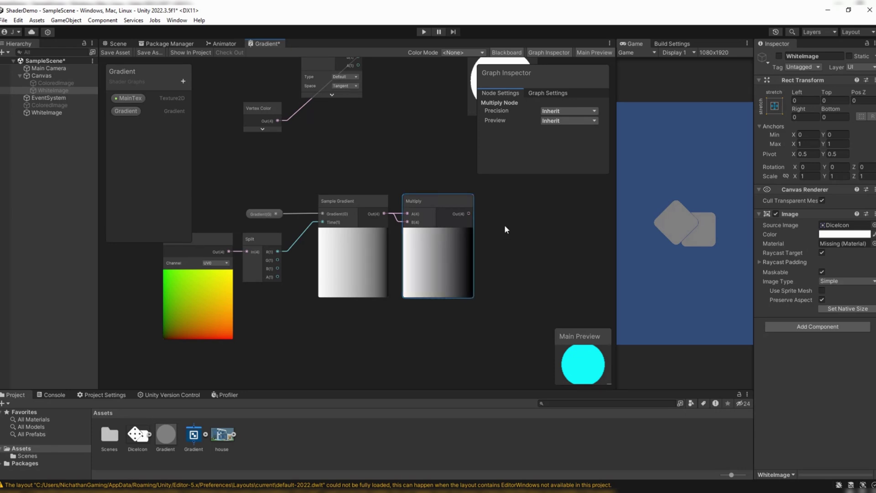
scroll(480, 286, "down", 5)
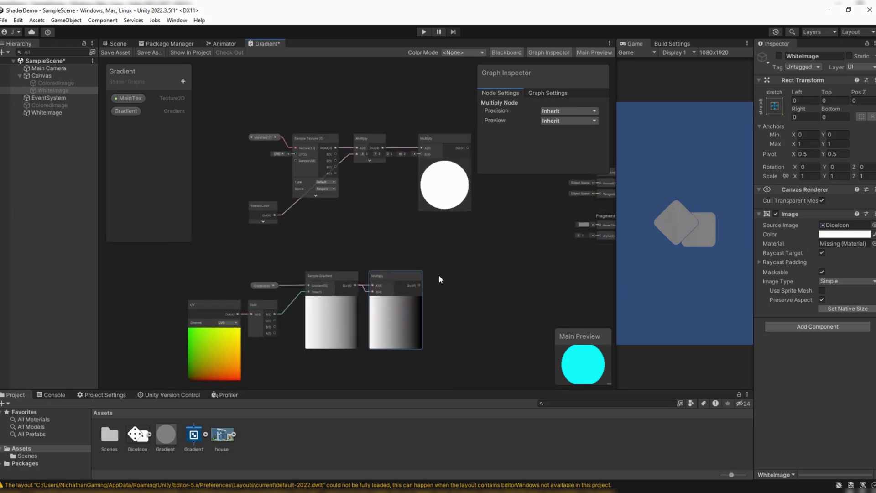
left_click_drag(419, 285, 418, 154)
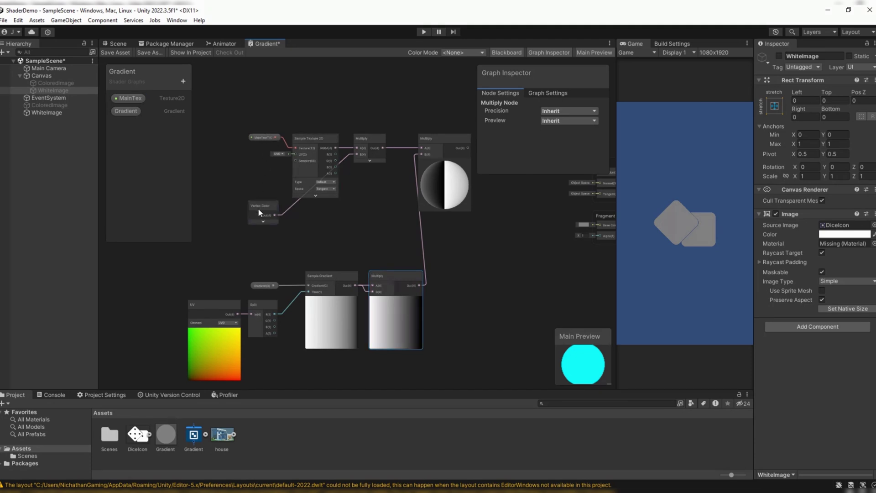
Add a Split, wiring its A into Fragment Alpha and the Multiply output into Base Color.
middle_click_drag(472, 220, 337, 260)
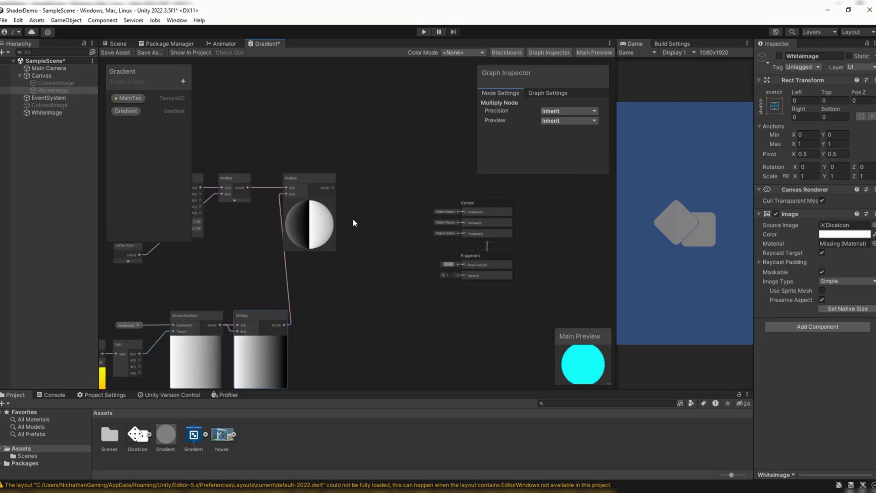
left_click_drag(484, 203, 431, 112)
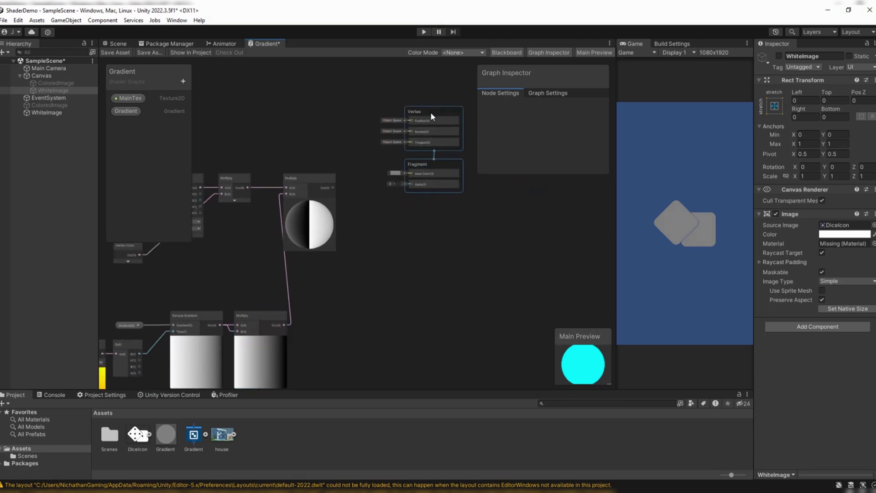
left_click(375, 210)
key("space")
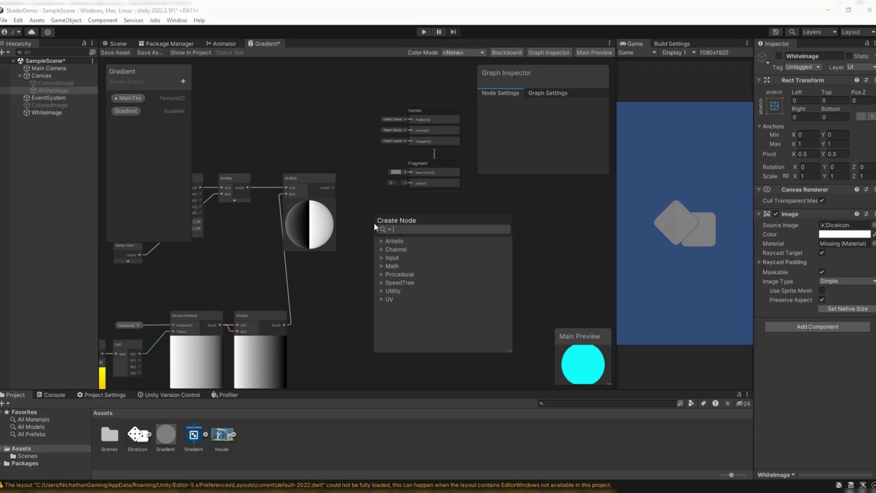
type("split")
key("Return")
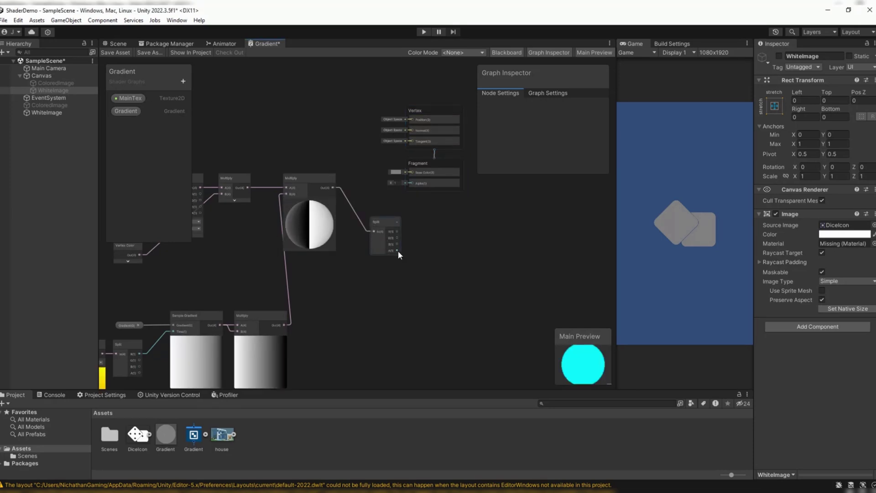
left_click_drag(398, 251, 410, 182)
left_click_drag(333, 187, 411, 172)
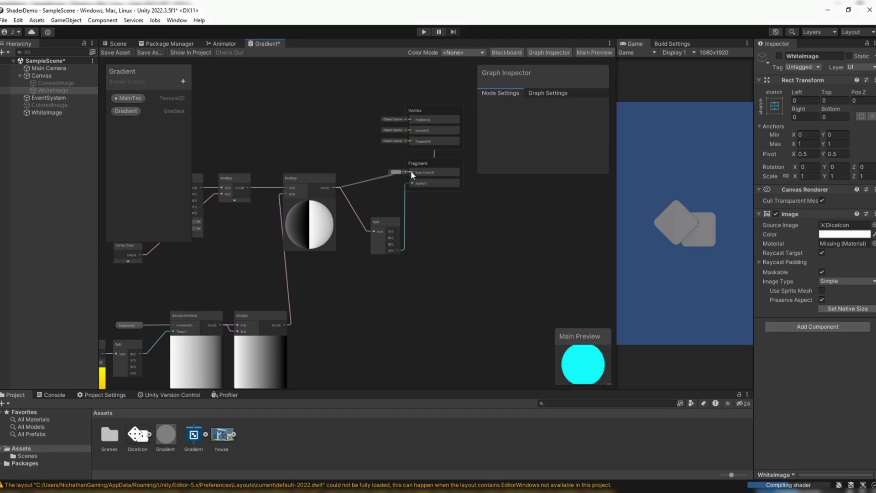
Save the gradient shader graph and deactivate the top-level WhiteImage object.
left_click(114, 52)
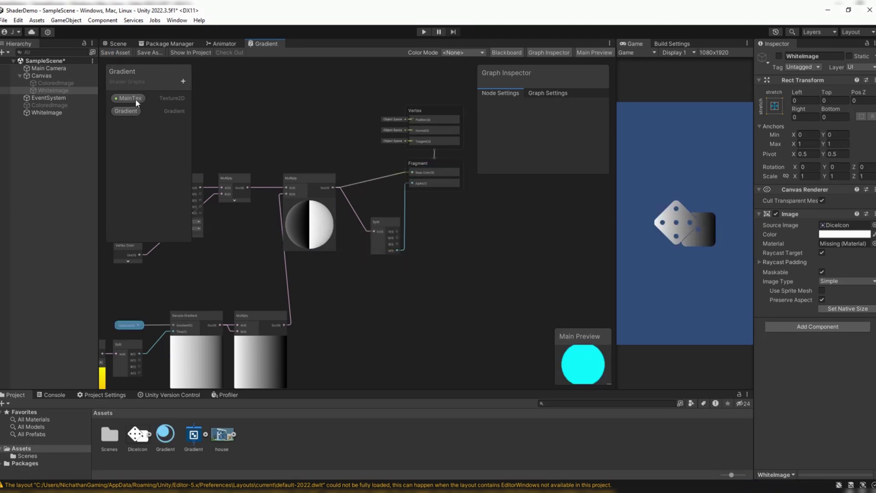
left_click(47, 112)
left_click(779, 56)
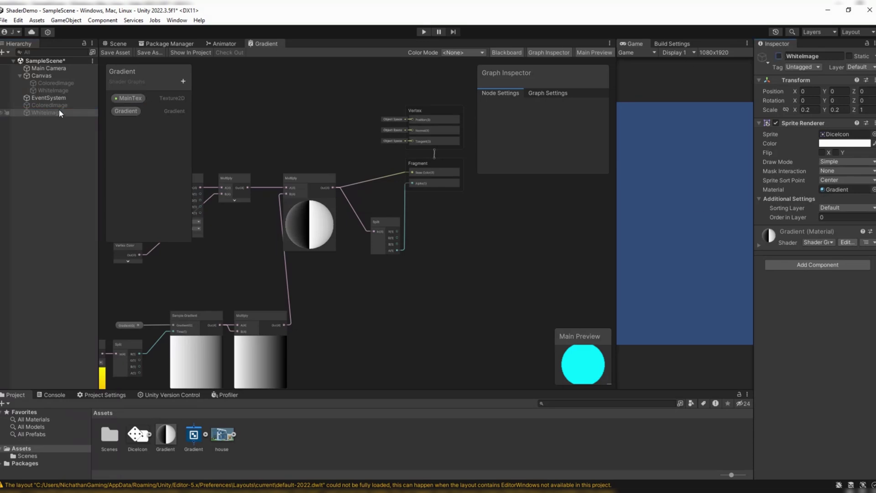
Activate ColoredImage, tint its house sprite pale lilac (F2D3FF), then deactivate it again.
left_click(57, 105)
left_click(779, 56)
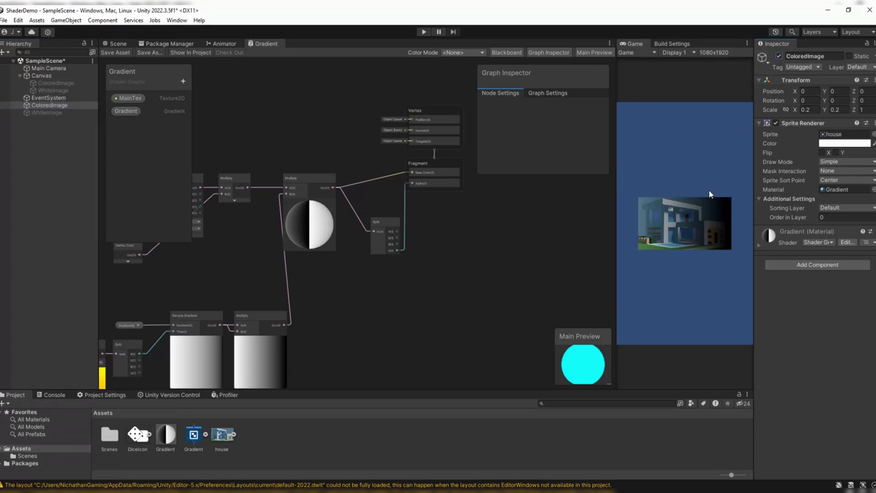
left_click(845, 143)
left_click_drag(840, 197, 851, 253)
left_click_drag(817, 205, 809, 199)
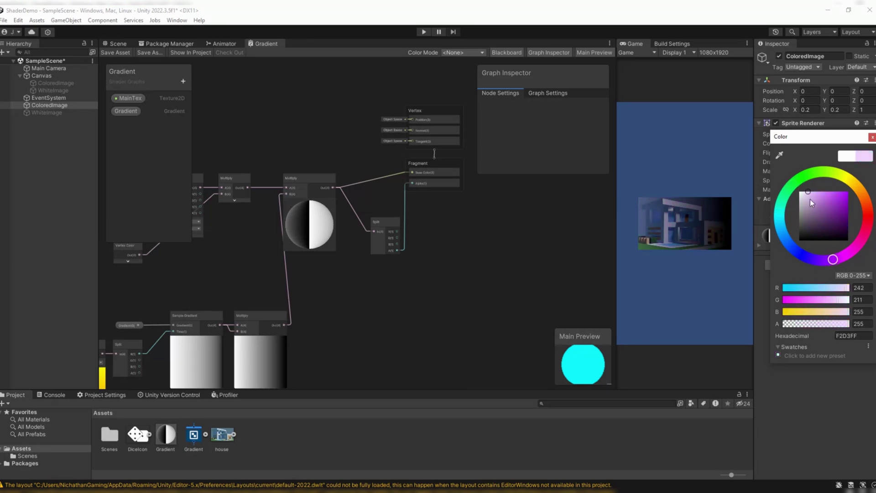
key("Return")
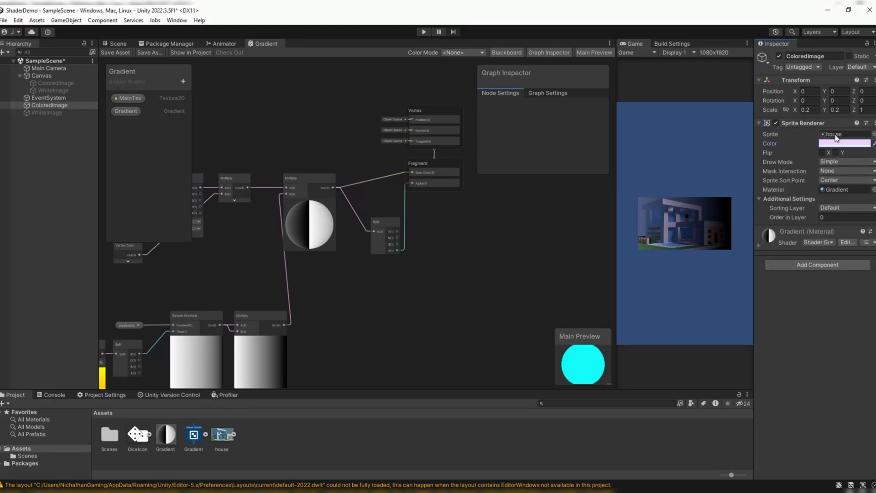
left_click(68, 90)
left_click(58, 104)
key("alt+shift+a")
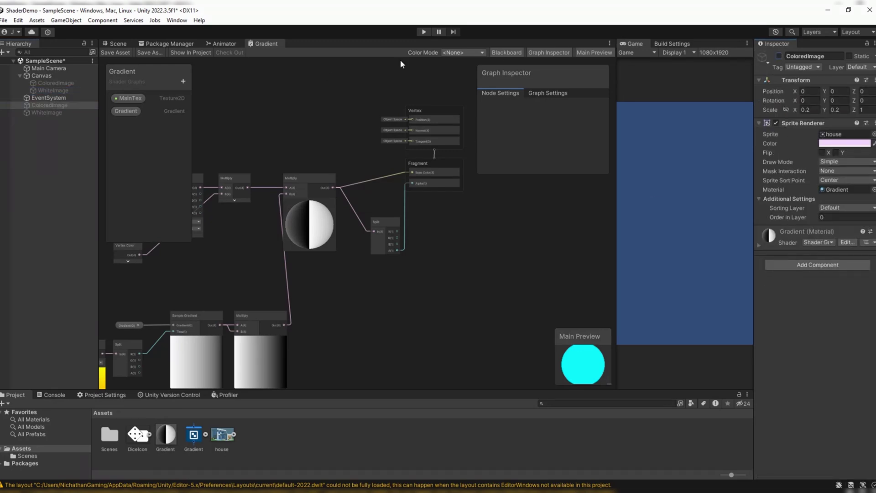
Activate the Canvas WhiteImage and apply the Gradient material to its dice image.
left_click(63, 90)
left_click(780, 56)
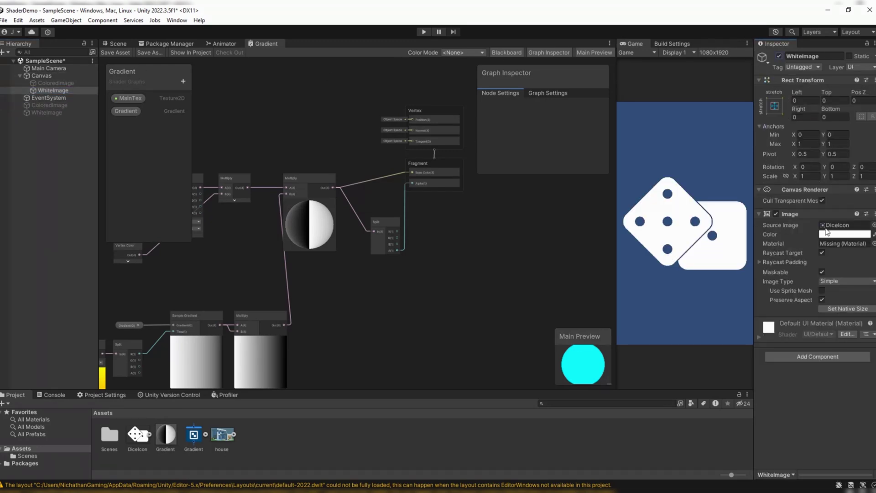
left_click_drag(165, 434, 843, 243)
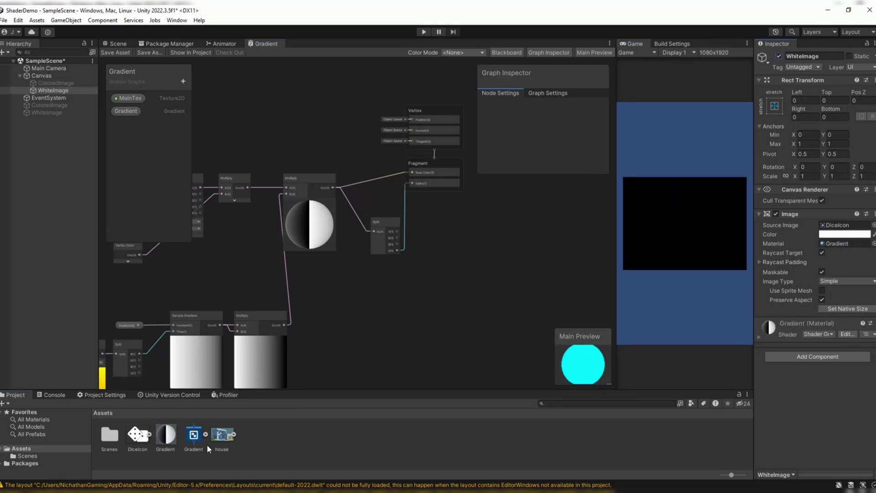
Create an Unlit Shader asset in Assets named CanvasGradient.
right_click(254, 434)
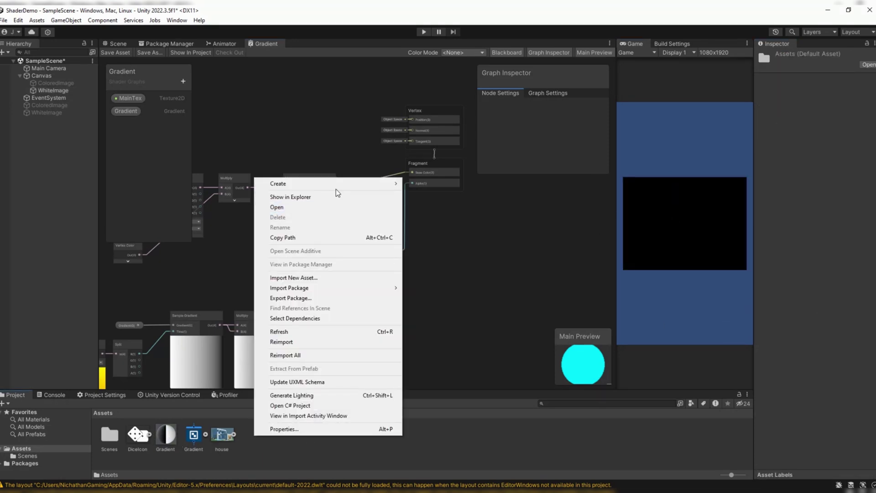
mouse_move(361, 185)
mouse_move(463, 79)
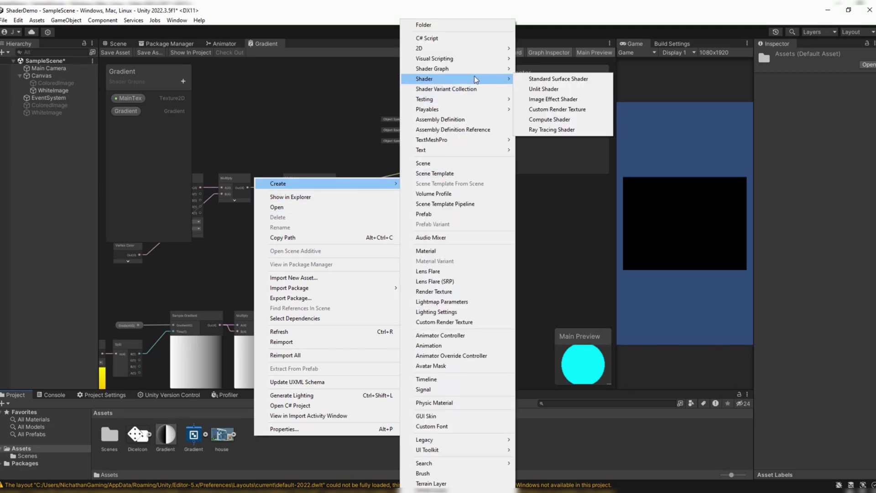
left_click(539, 90)
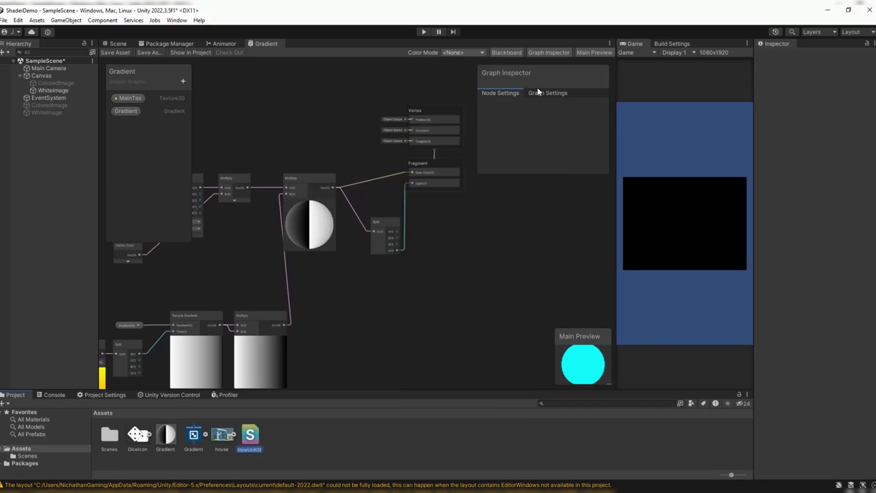
type("Ca")
type("nvasGradient")
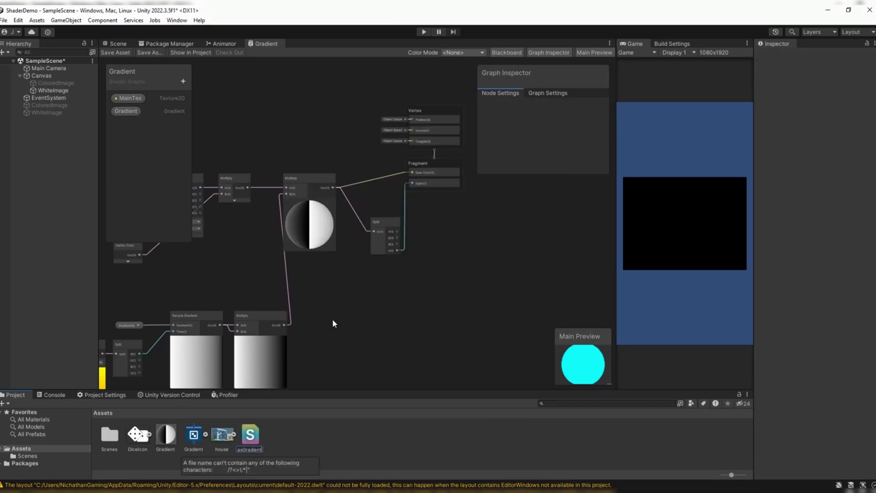
Confirm the CanvasGradient shader name and create a material from it, also named CanvasGradient.
key("Return")
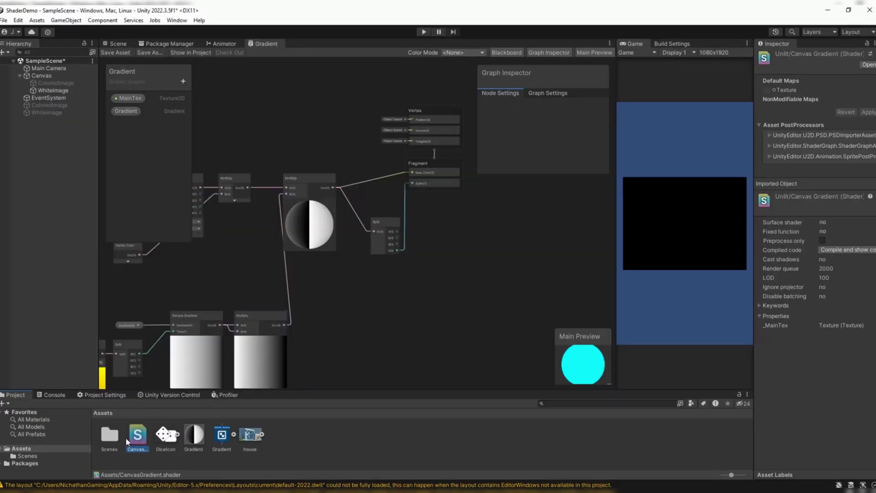
right_click(137, 437)
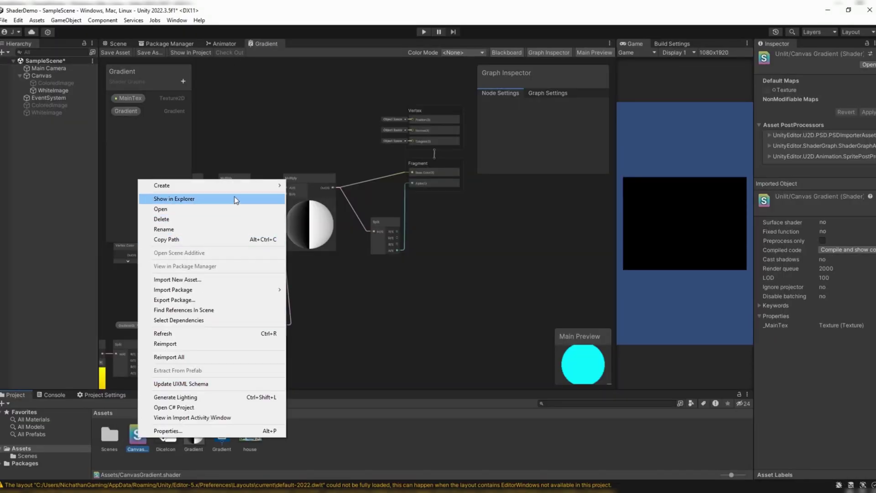
mouse_move(241, 187)
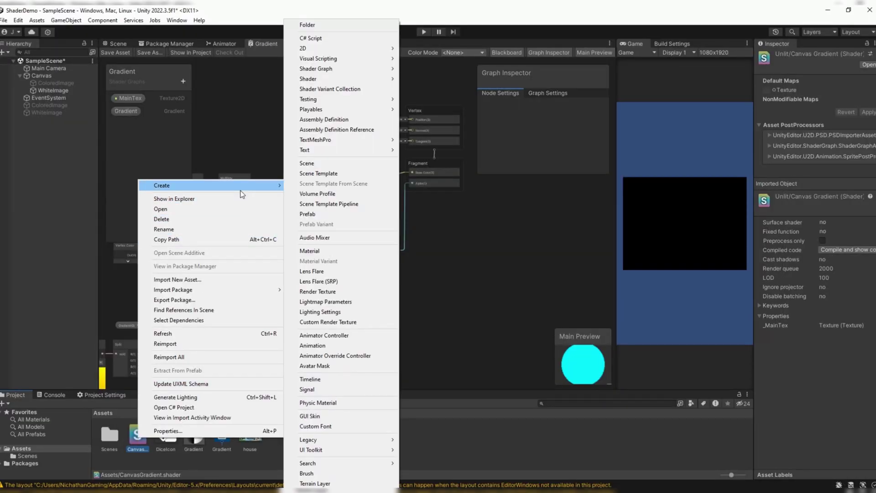
left_click(320, 251)
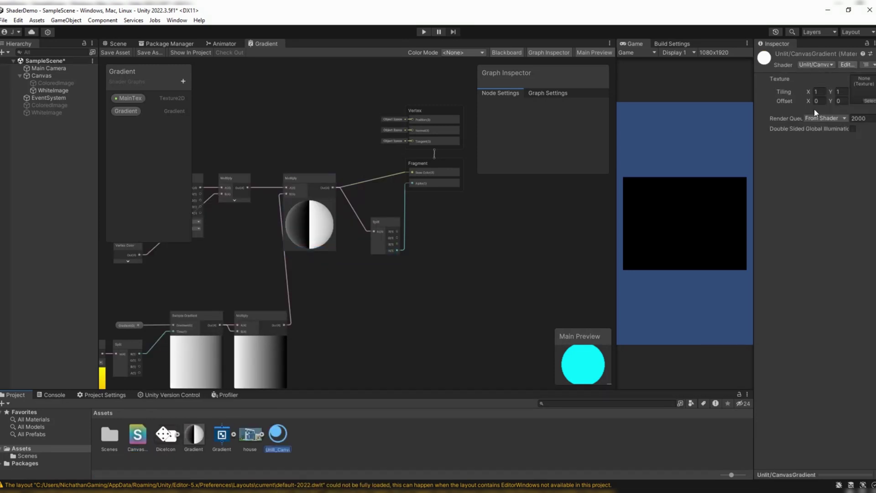
type("CanvasGradient")
key("Return")
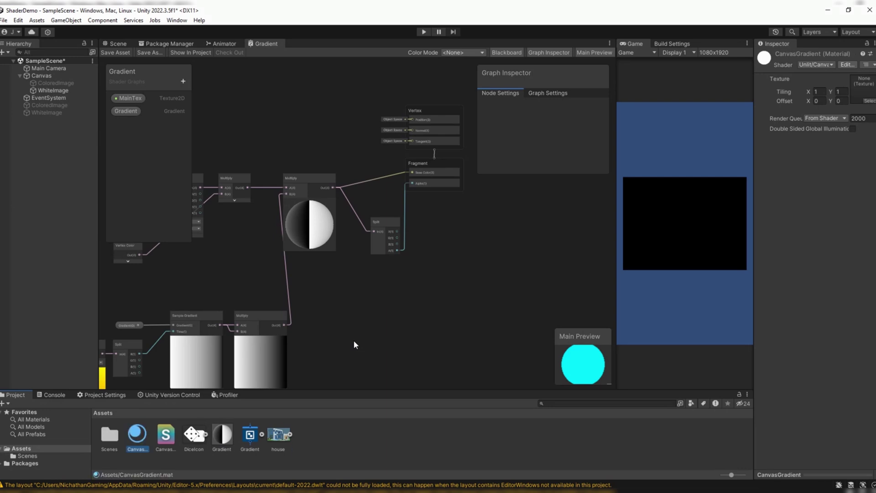
Assign the CanvasGradient material to WhiteImage and ColoredImage, save the scene, and open the shader code.
left_click(64, 91)
left_click(62, 85, "ctrl")
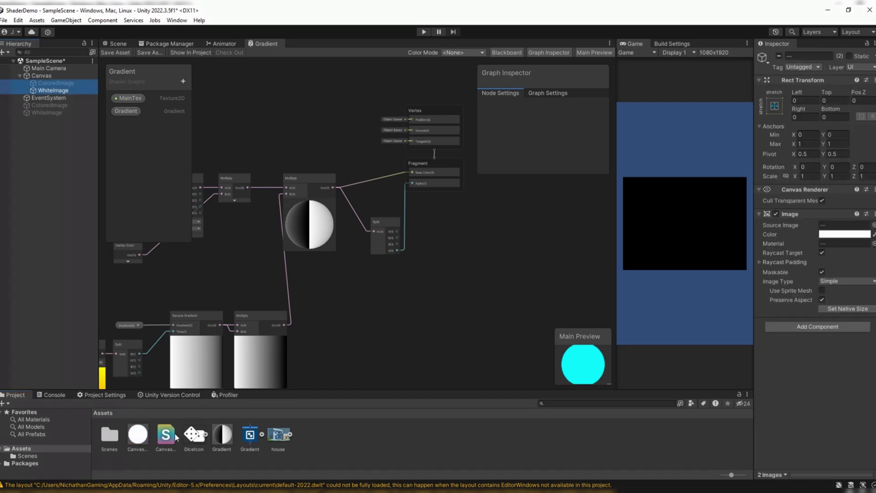
left_click_drag(140, 442, 828, 245)
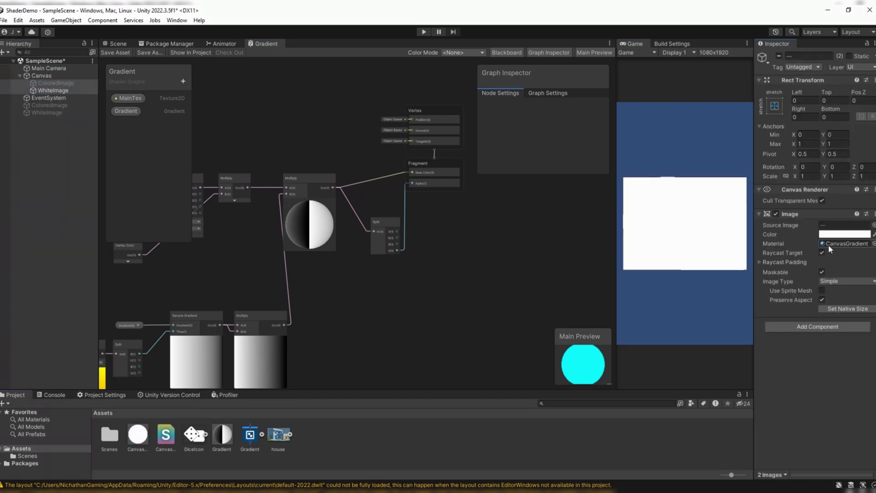
left_click(45, 90)
key("ctrl+s")
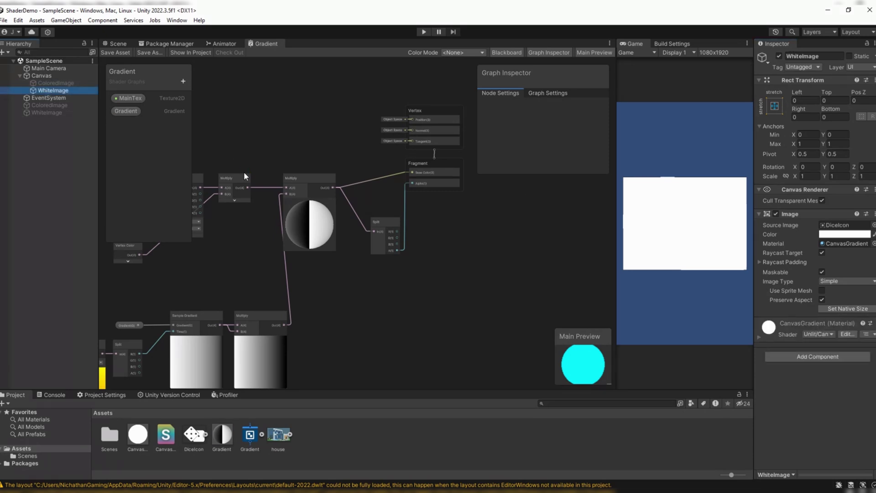
double_click(162, 439)
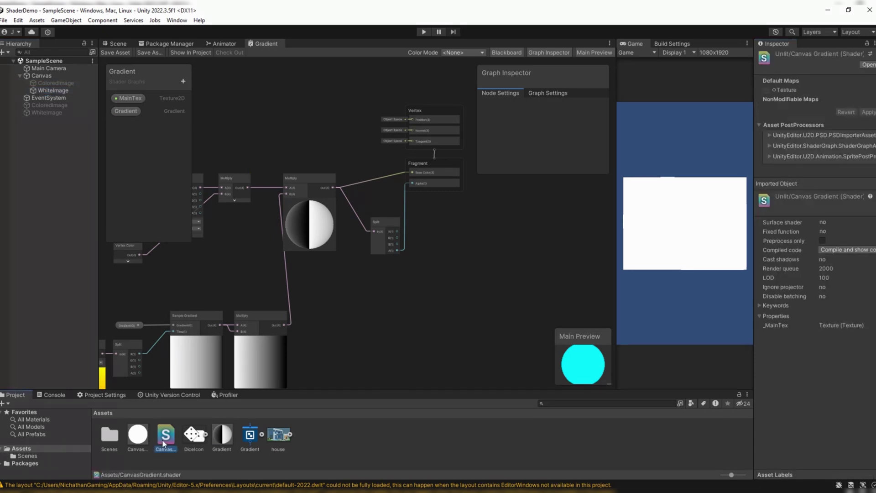
Dock the Gradient graph's generated shader beside CanvasGradient.shader and close the older generated file.
double_click(254, 161)
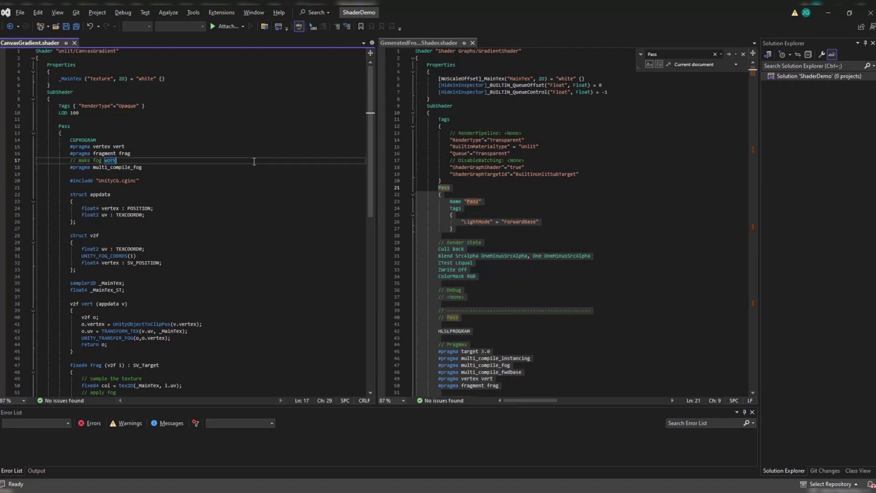
key("alt+Tab")
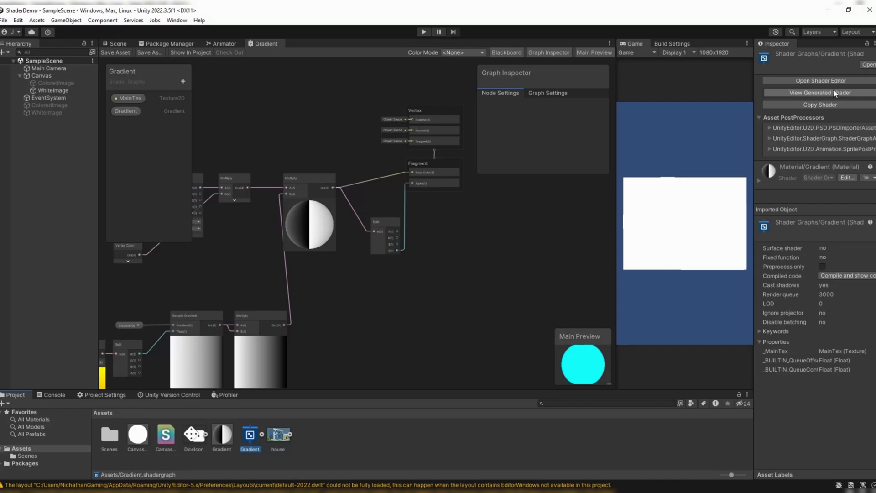
left_click(835, 93)
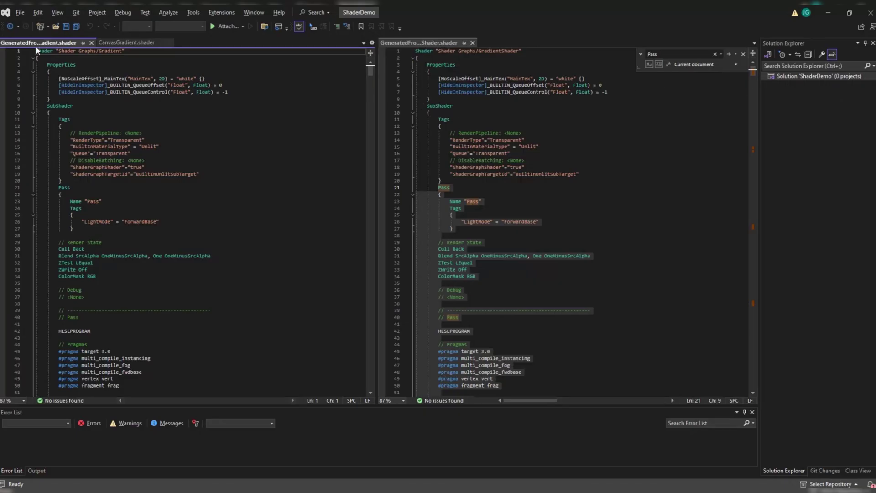
left_click_drag(36, 45, 500, 40)
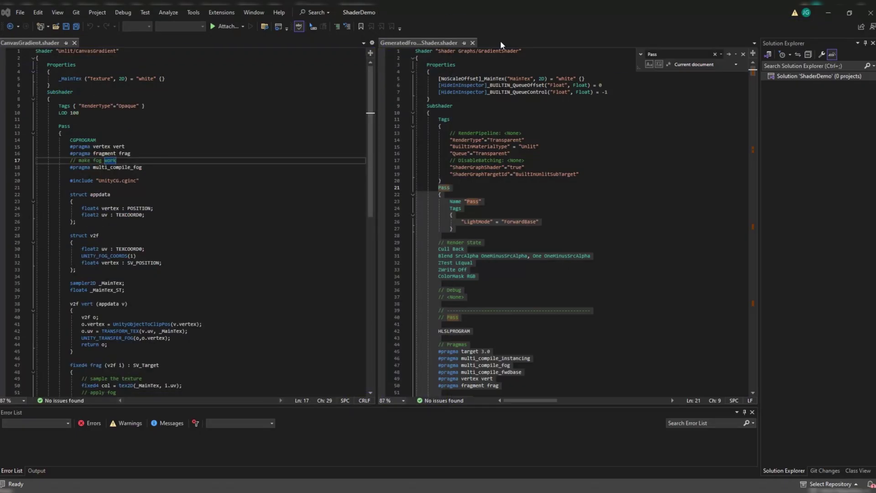
left_click(472, 42)
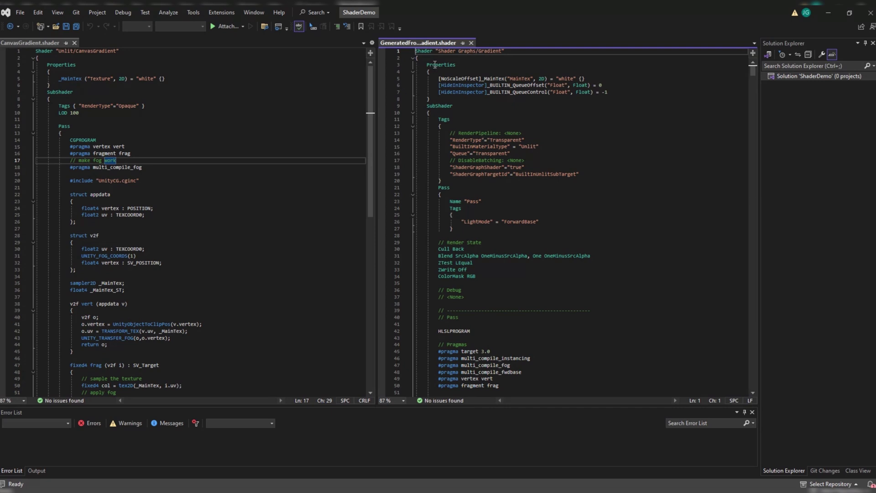
Search the generated code for Pass to find the Pass tagged LightMode ForwardBase.
left_click_drag(464, 221, 522, 221)
double_click(468, 208)
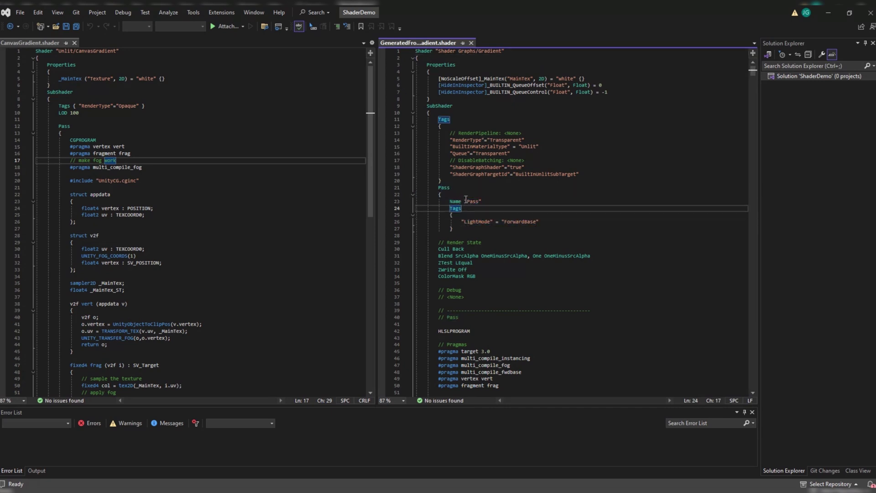
left_click(466, 198)
key("ctrl+f")
key("Return")
key("Return")
key("Return")
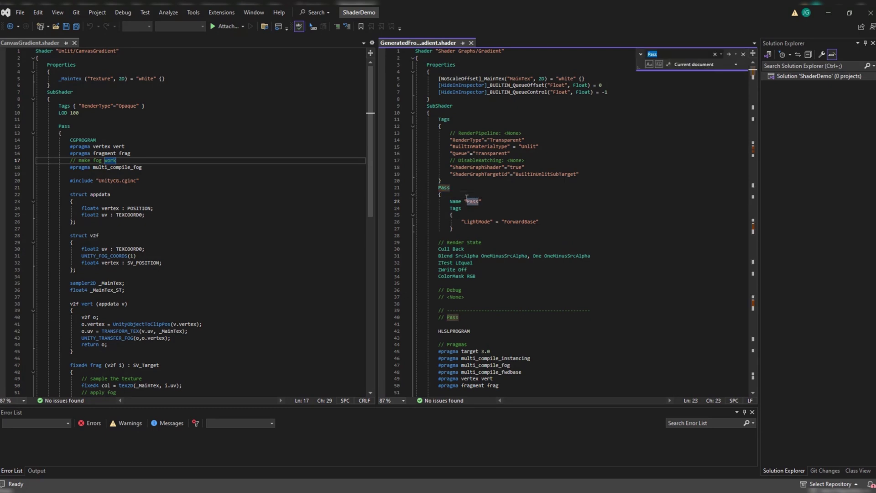
key("Return")
key("Return")
key("Return")
key("Return")
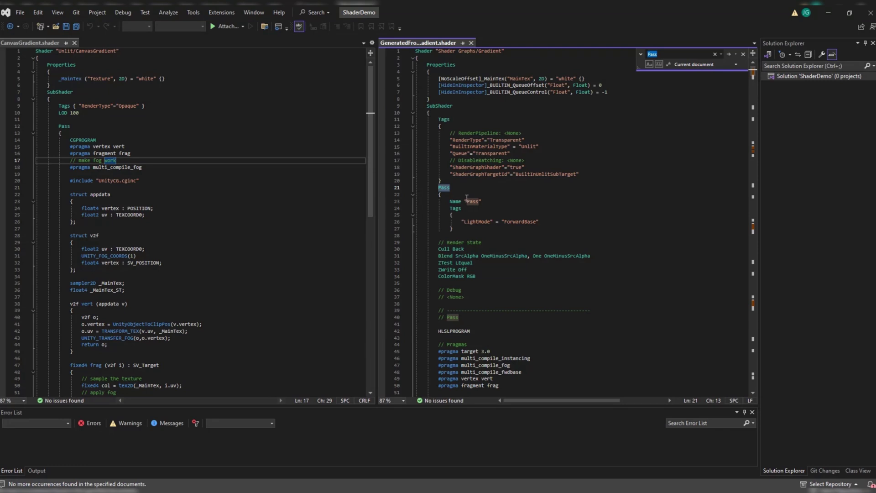
left_click(517, 222)
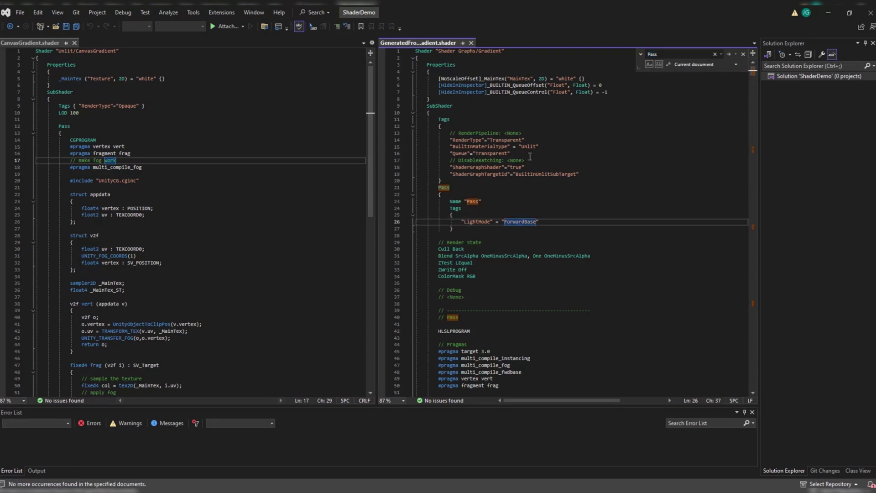
Replace CanvasGradient's Properties through Tags lines with the generated Properties and Tags block.
left_click_drag(438, 188, 536, 224)
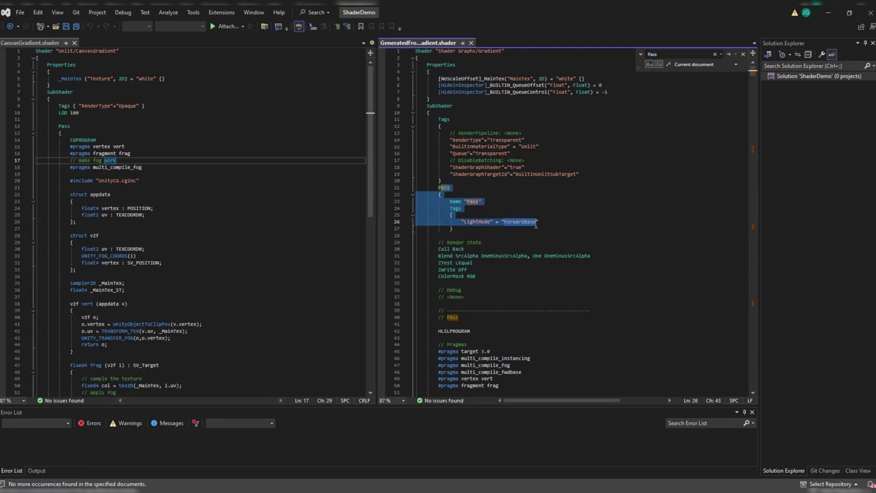
left_click(511, 215)
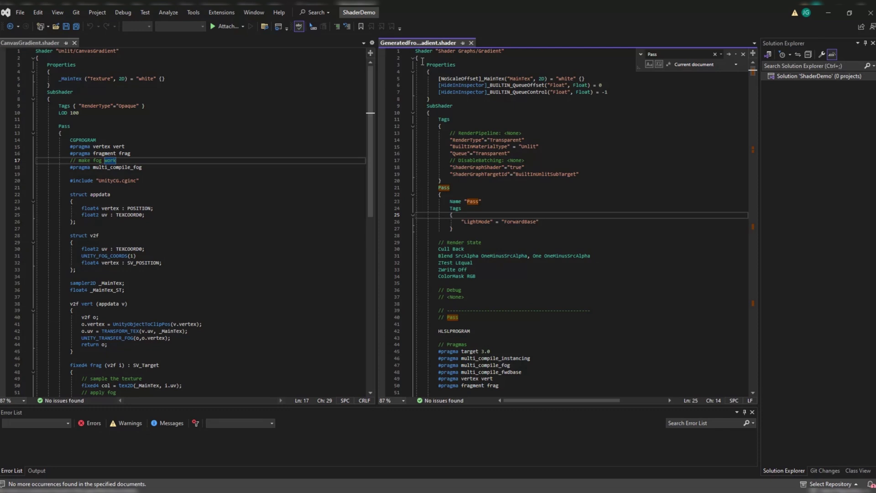
left_click_drag(422, 62, 450, 180)
key("ctrl+c")
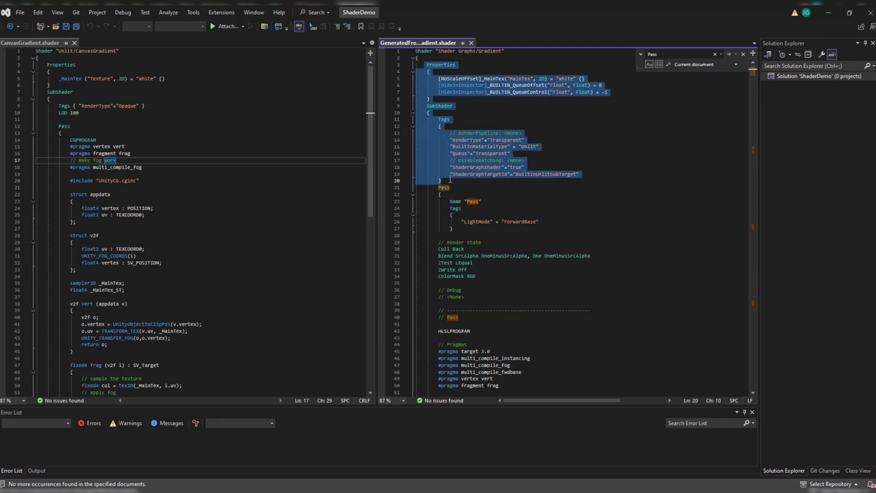
left_click_drag(46, 65, 77, 120)
key("ctrl+v")
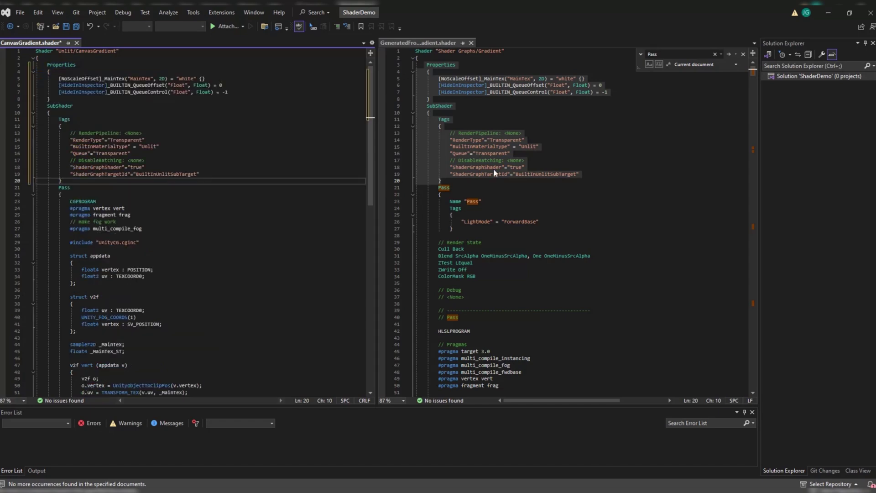
Replace CanvasGradient's CGPROGRAM to ENDCG block with the generated pass code through ENDHLSL.
left_click_drag(436, 188, 462, 219)
scroll(456, 216, "down", 20)
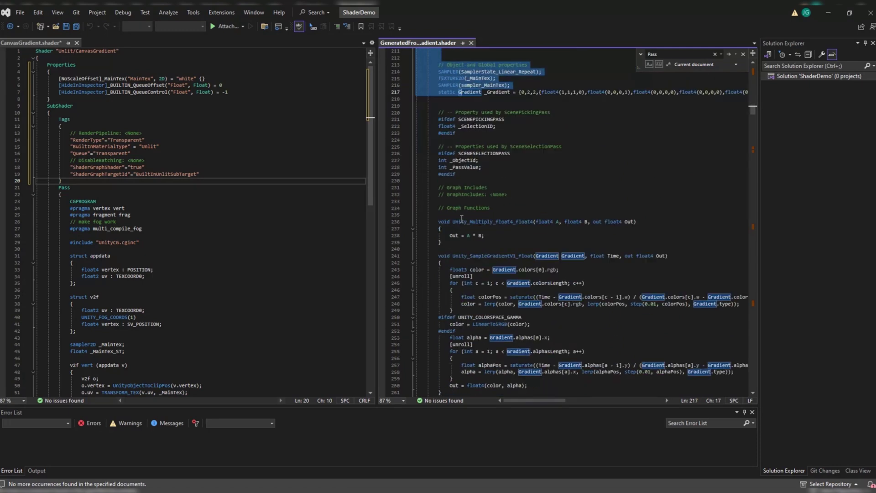
scroll(462, 219, "down", 20)
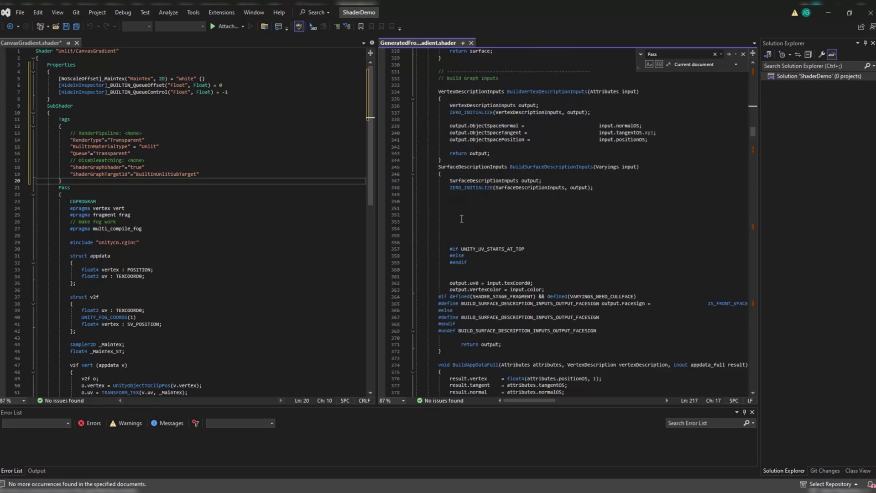
left_click(462, 219, "shift")
scroll(461, 219, "down", 20)
left_click(469, 243, "shift")
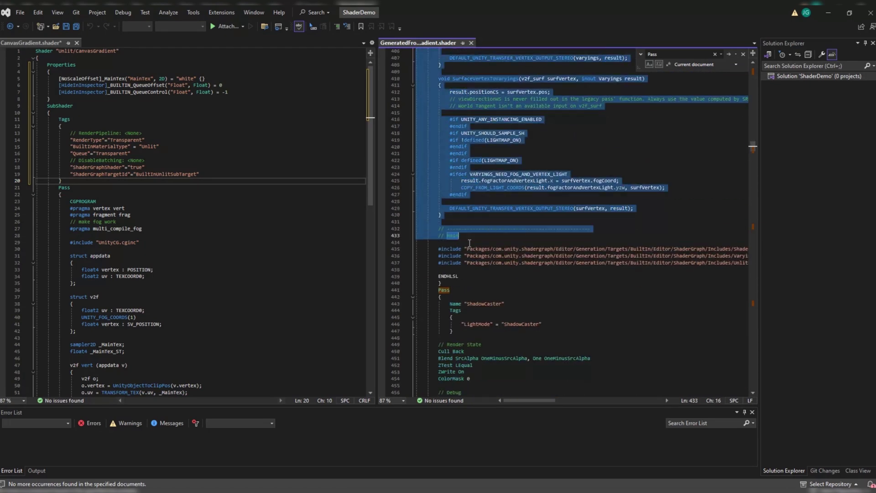
left_click_drag(469, 243, 465, 275)
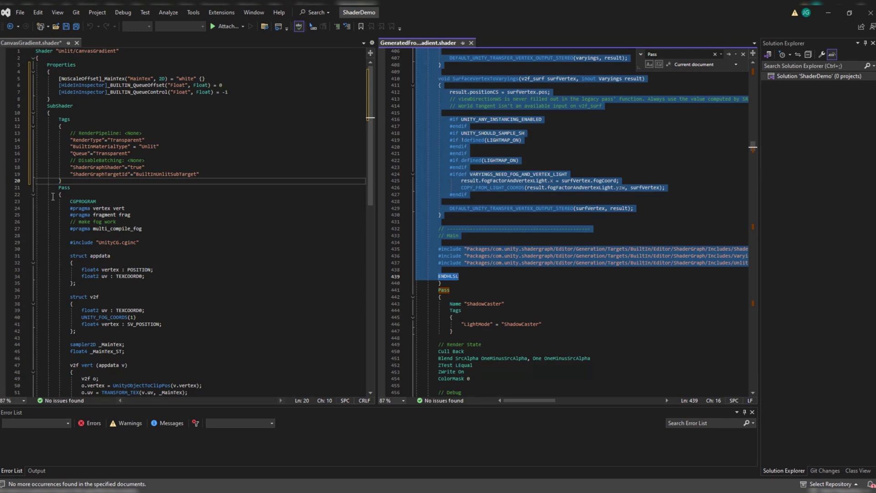
double_click(77, 201)
scroll(160, 251, "down", 20)
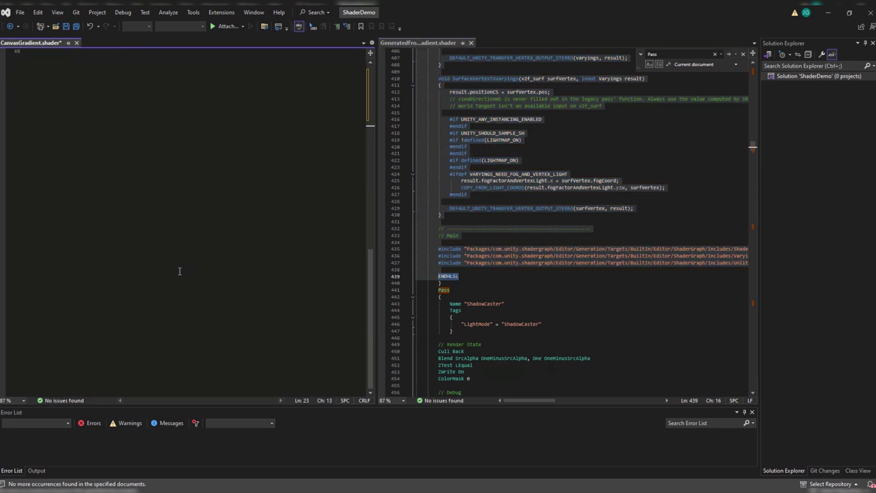
scroll(166, 250, "up", 10)
left_click(97, 186, "shift")
key("ctrl+v")
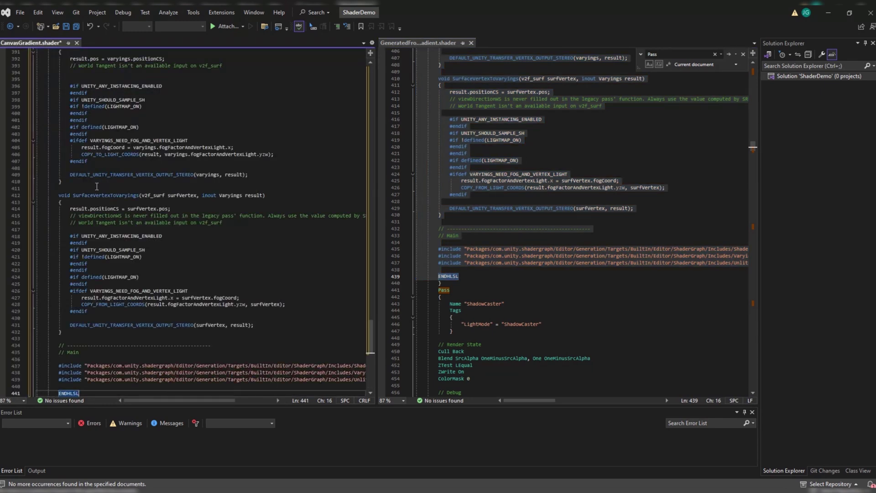
Delete the leftover LightMode ForwardBase Tags block from the Pass and save the file.
scroll(99, 190, "up", 20)
scroll(99, 193, "up", 20)
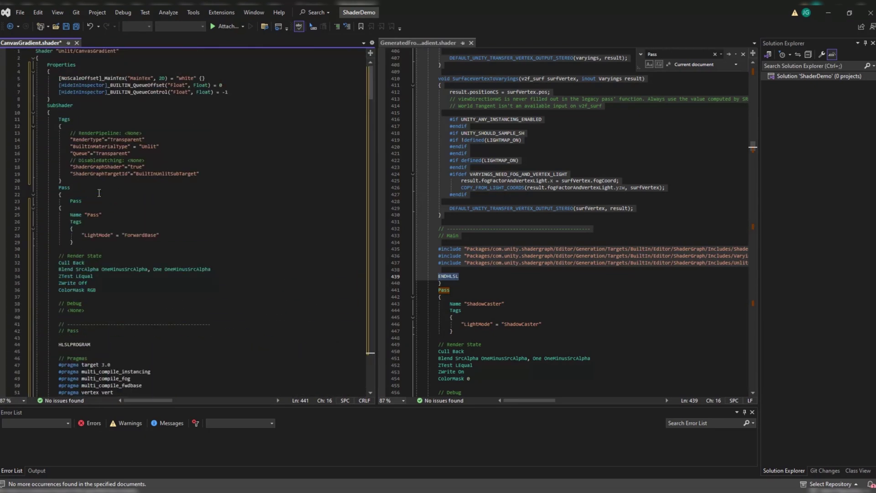
left_click_drag(84, 239, 121, 217)
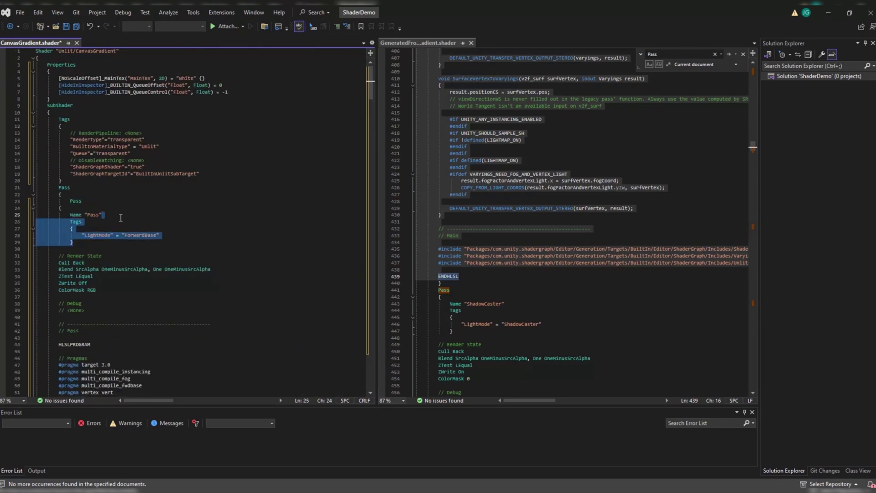
key("Delete")
key("ctrl+s")
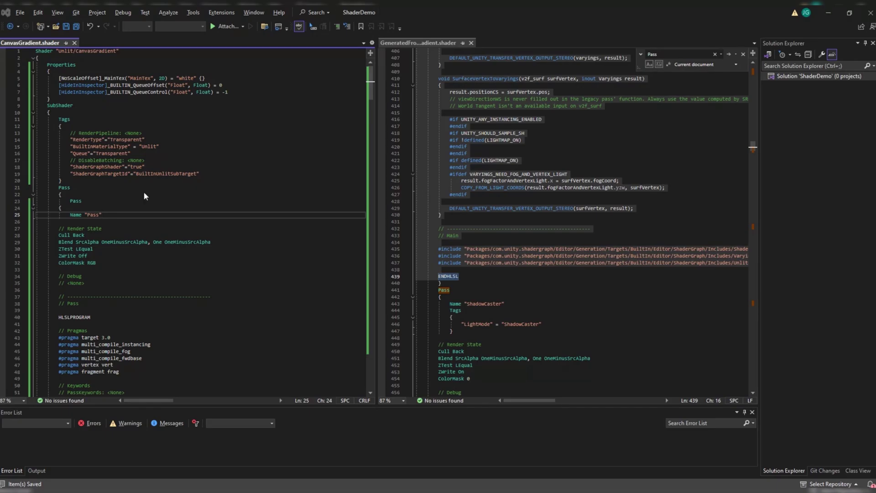
Check the shader in Unity, then paste into CanvasGradient.shader and save it.
key("alt+Tab")
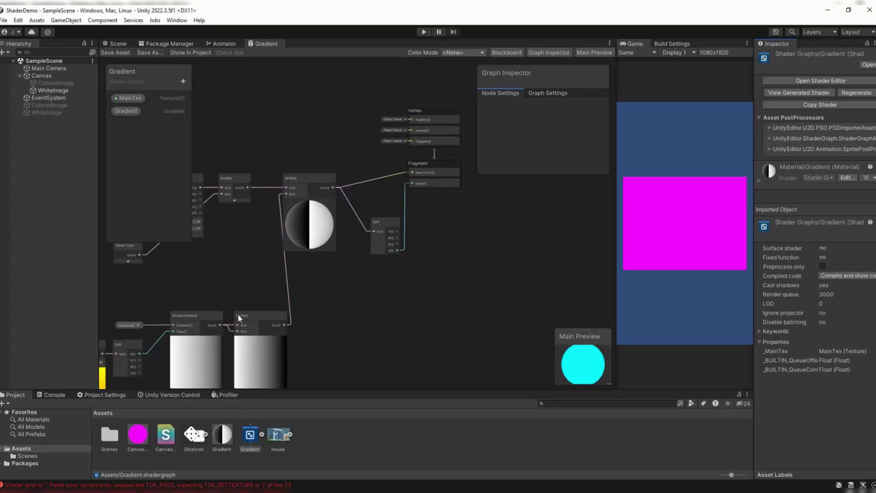
key("alt+Tab")
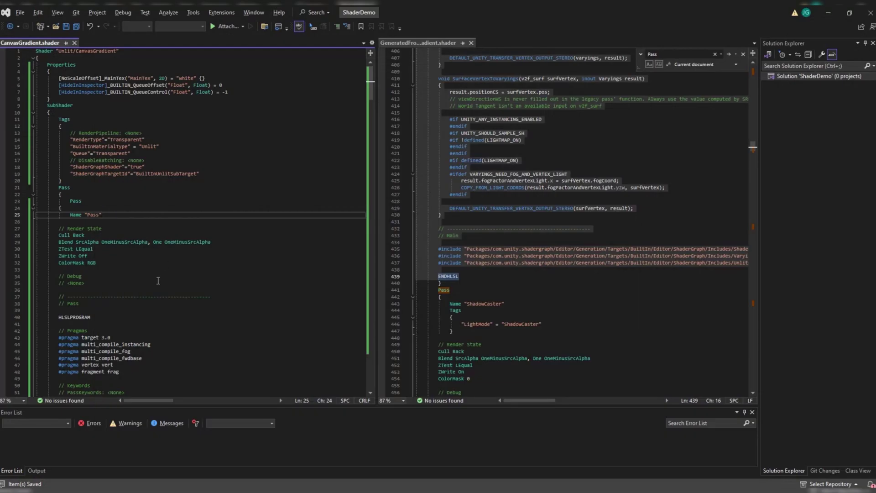
key("ctrl+v")
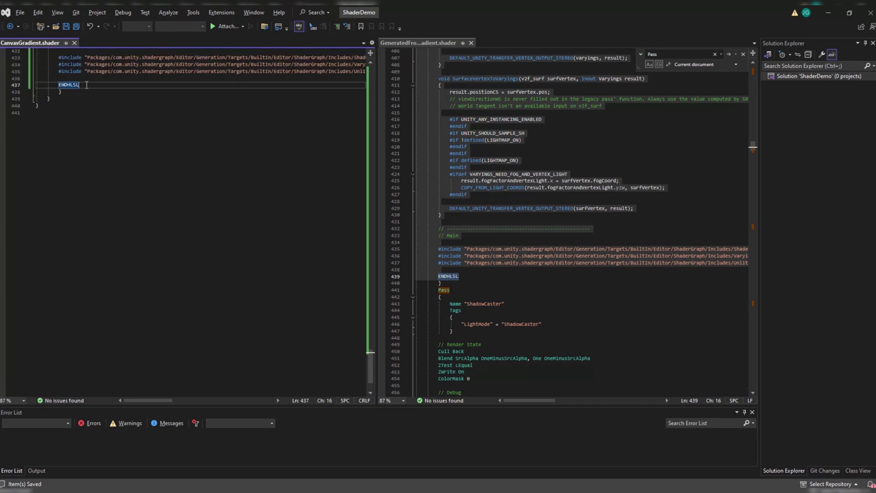
key("ctrl+s")
Delete the duplicated closing brace and Pass header lines 20-22, save, and return to Unity.
key("alt+Tab")
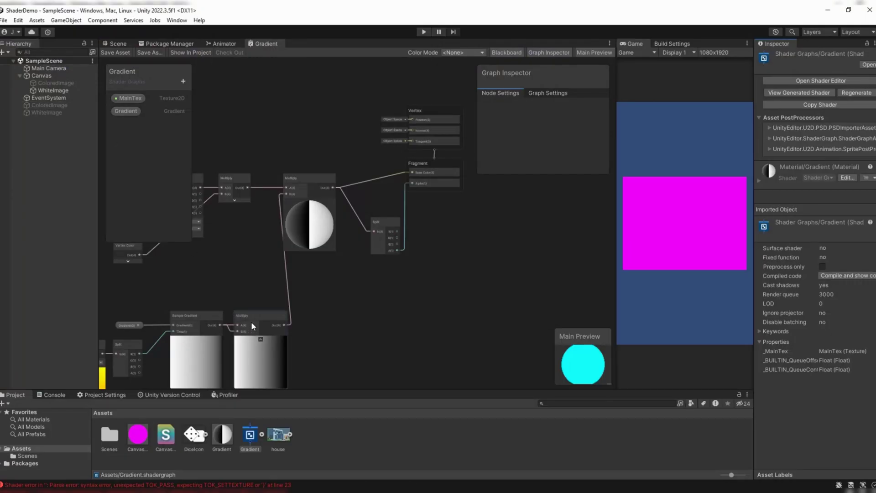
key("alt+Tab")
left_click_drag(80, 196, 76, 183)
key("Delete")
key("ctrl+s")
key("alt+Tab")
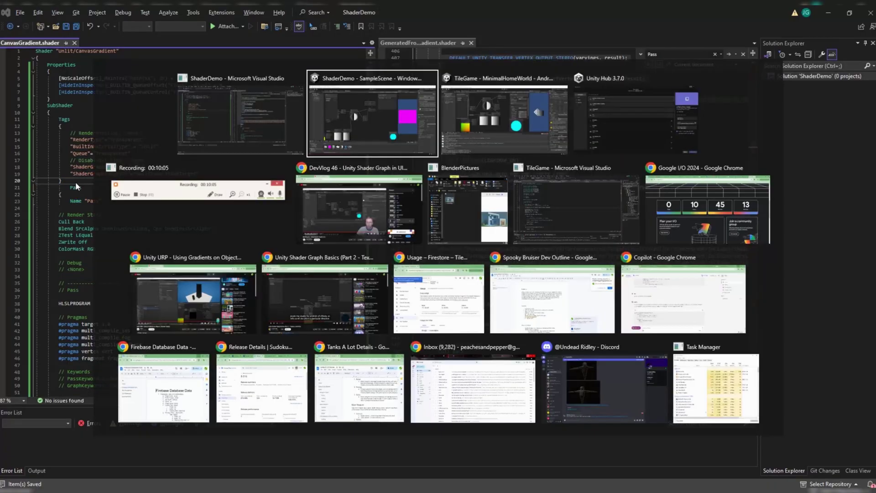
Try red and green tints on the WhiteImage dice, then deactivate it.
left_click(53, 91)
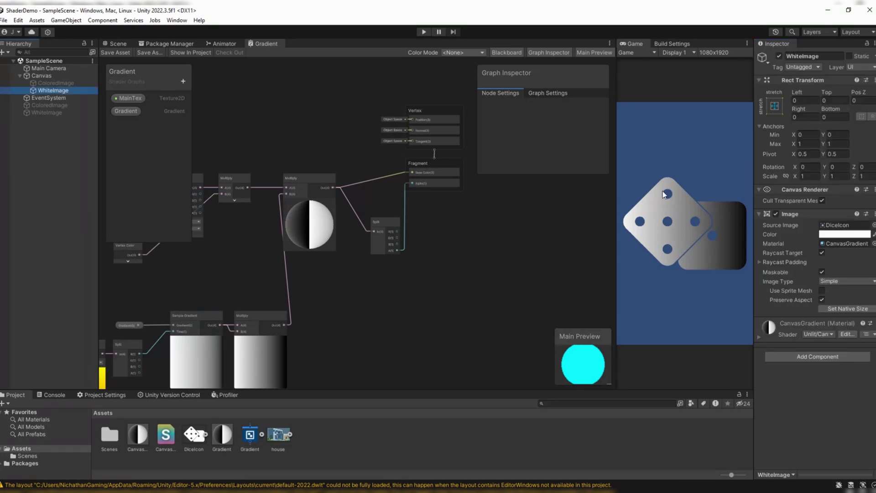
left_click(839, 235)
left_click(848, 281)
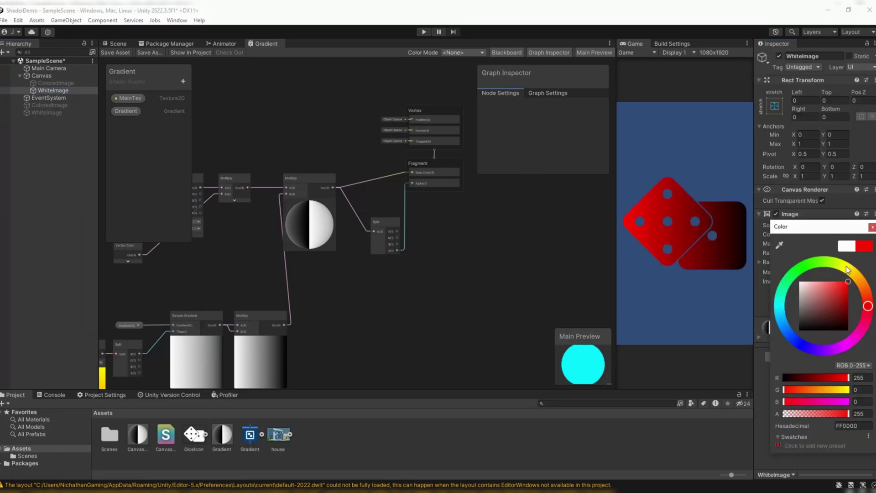
left_click(822, 262)
left_click(61, 91)
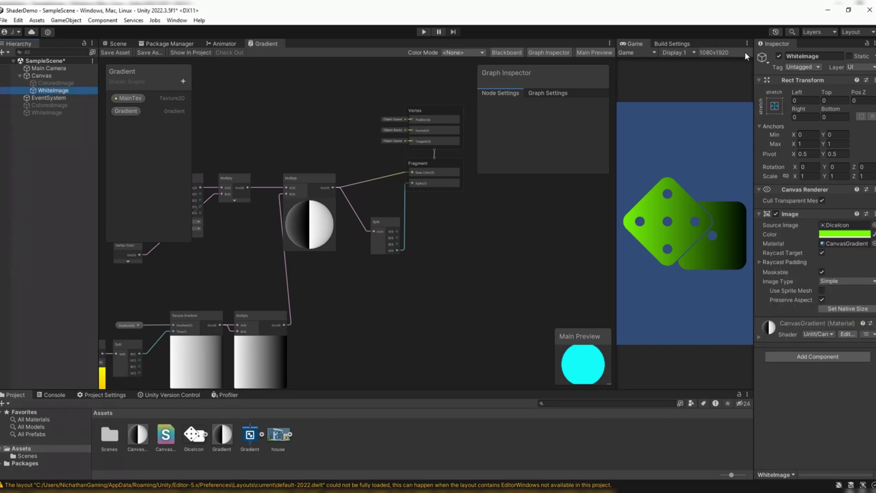
key("alt+shift+a")
Activate ColoredImage and tint its house sprite green.
left_click(55, 82)
key("alt+shift+a")
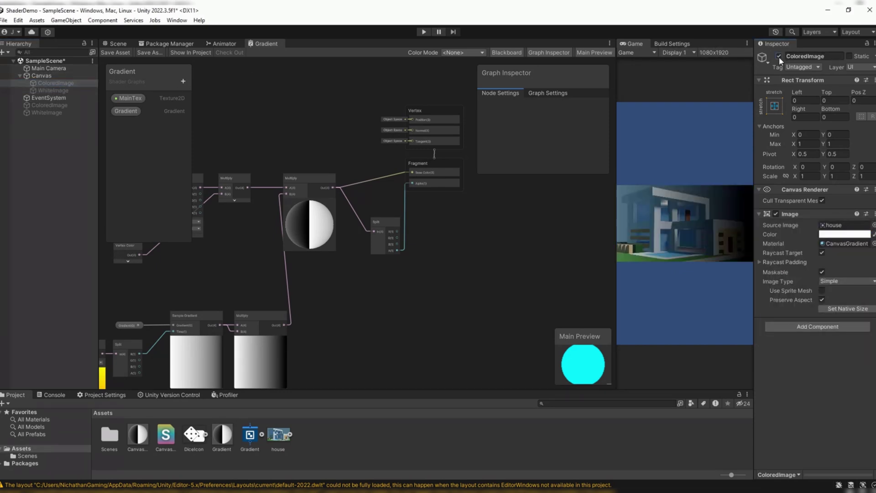
left_click(839, 234)
left_click(842, 273)
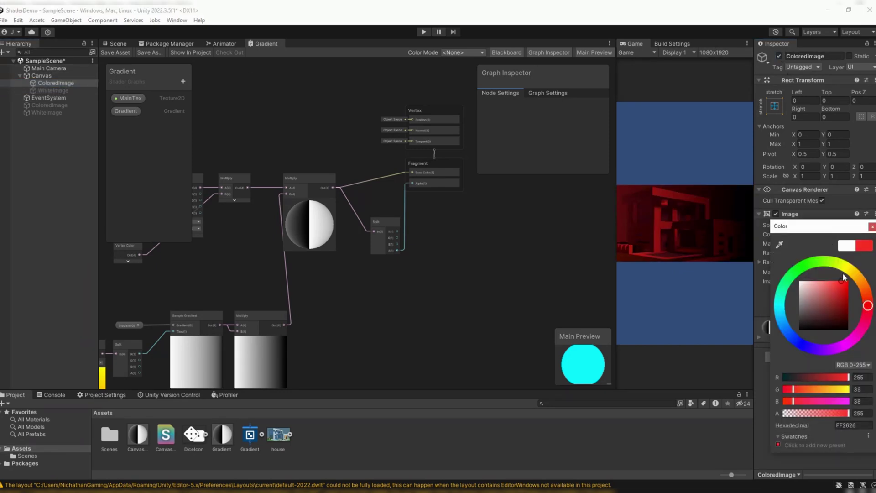
left_click_drag(842, 272, 810, 263)
left_click(872, 226)
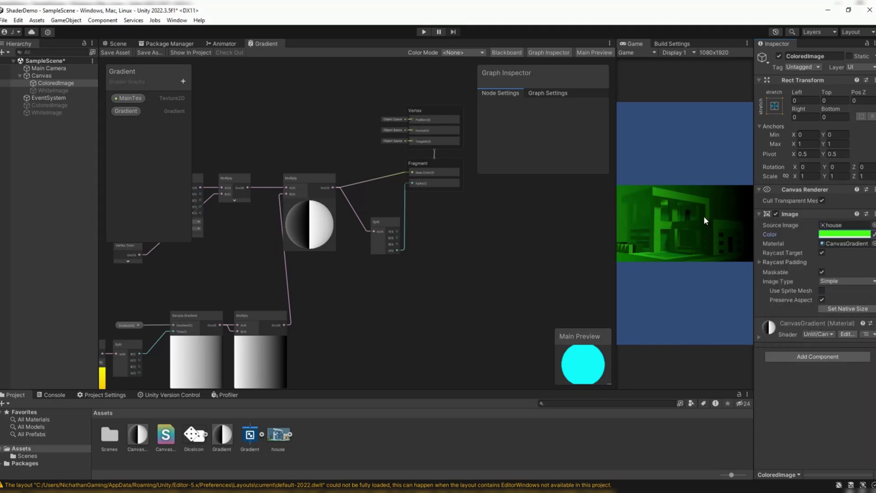
Set the Gradient property's default end key to pure red, making it white to red.
middle_click_drag(341, 267, 430, 260)
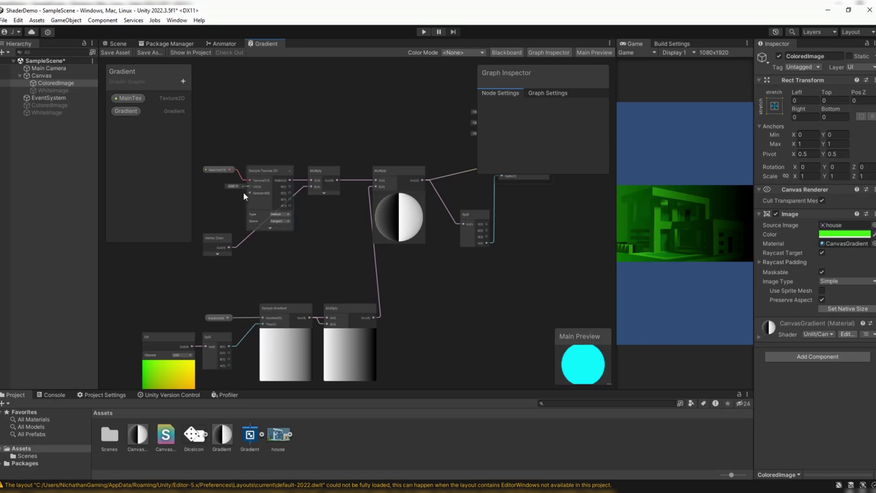
left_click(225, 318)
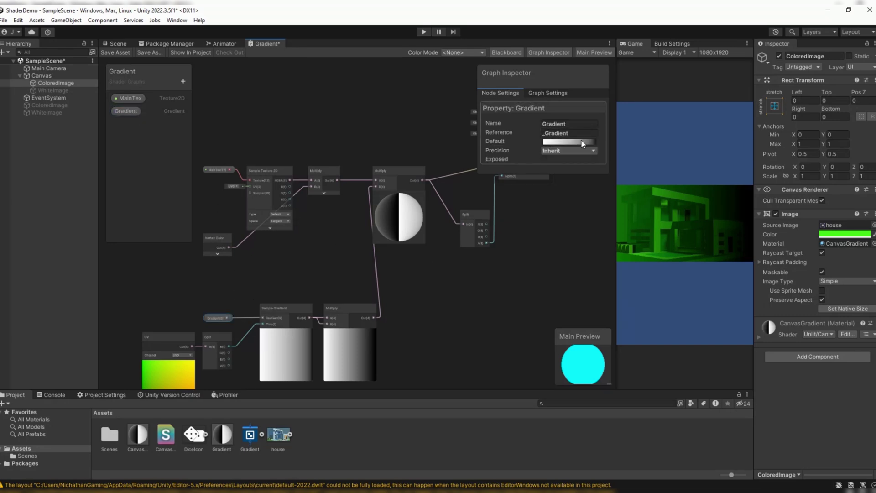
left_click(581, 141)
left_click(521, 218)
left_click(425, 231)
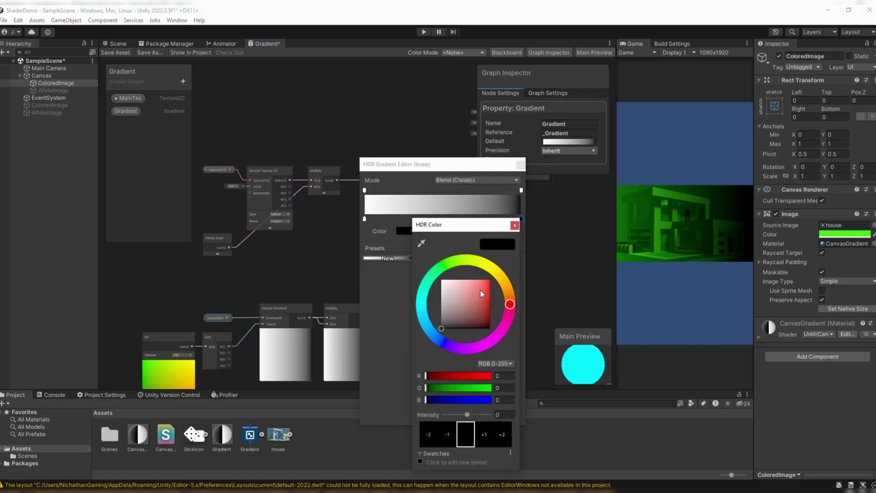
left_click_drag(480, 289, 490, 280)
left_click(514, 225)
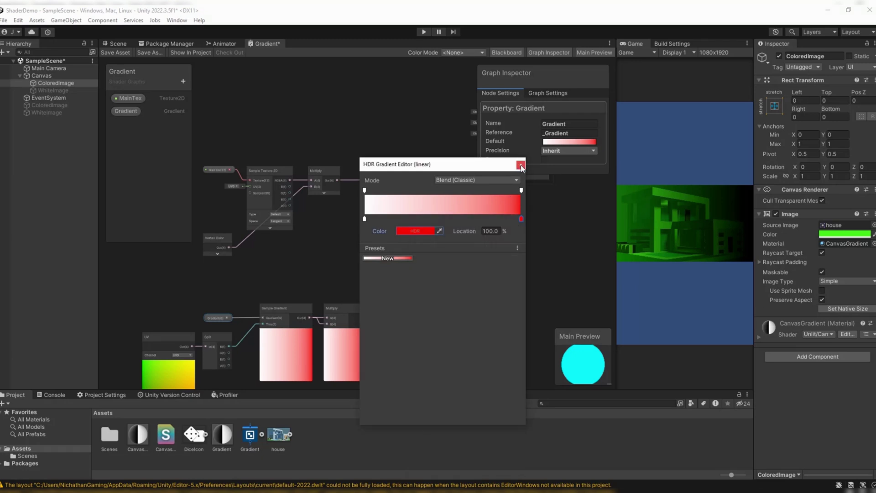
left_click(521, 164)
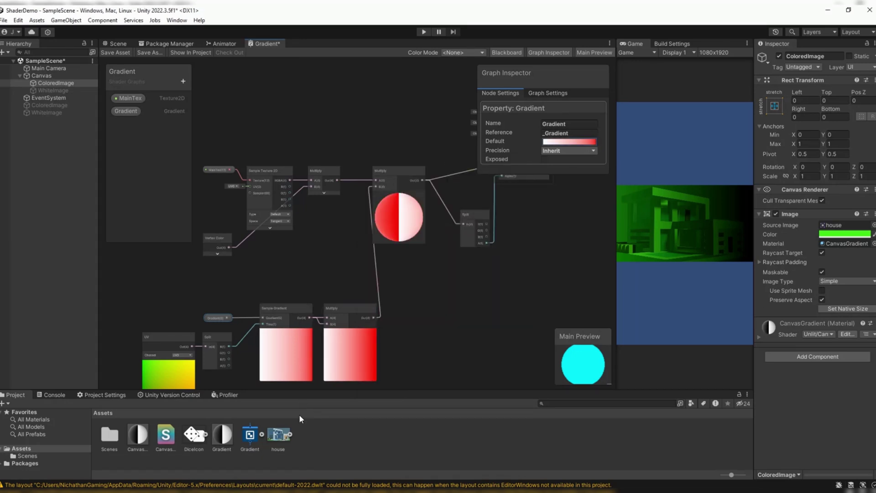
Save the Gradient shader graph, regenerate it, and view the generated shader code.
left_click(249, 437)
left_click(114, 52)
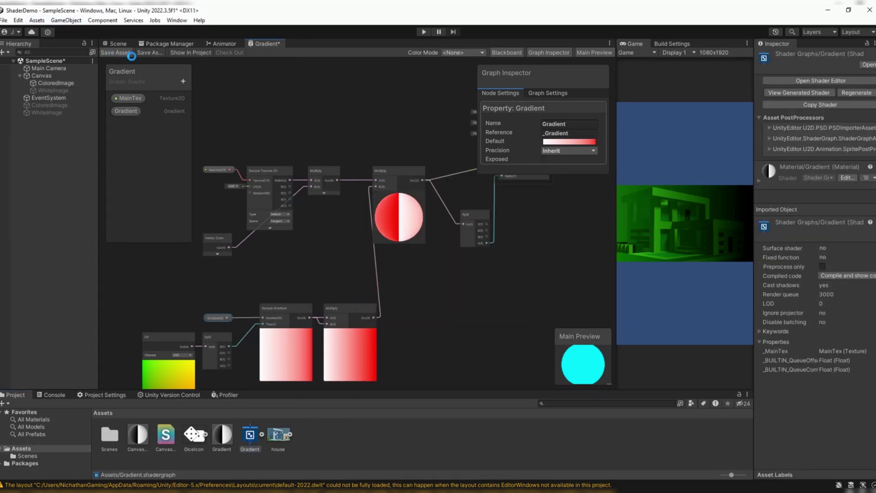
left_click(858, 92)
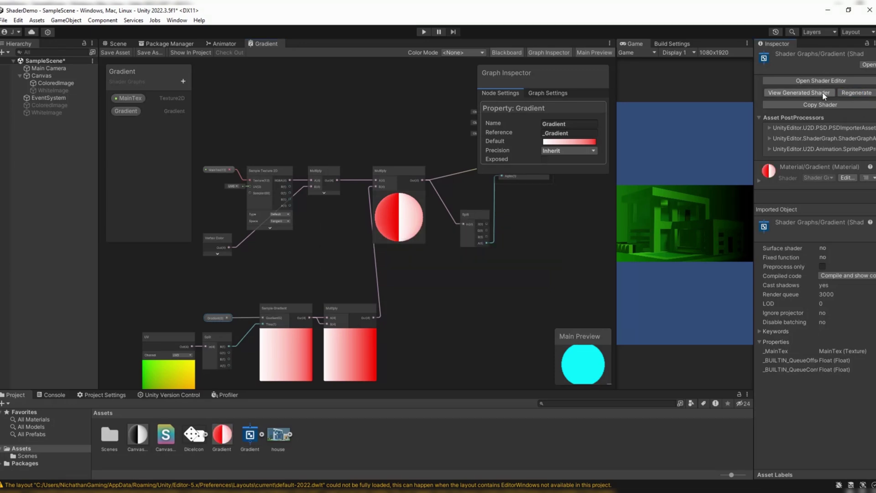
left_click(799, 92)
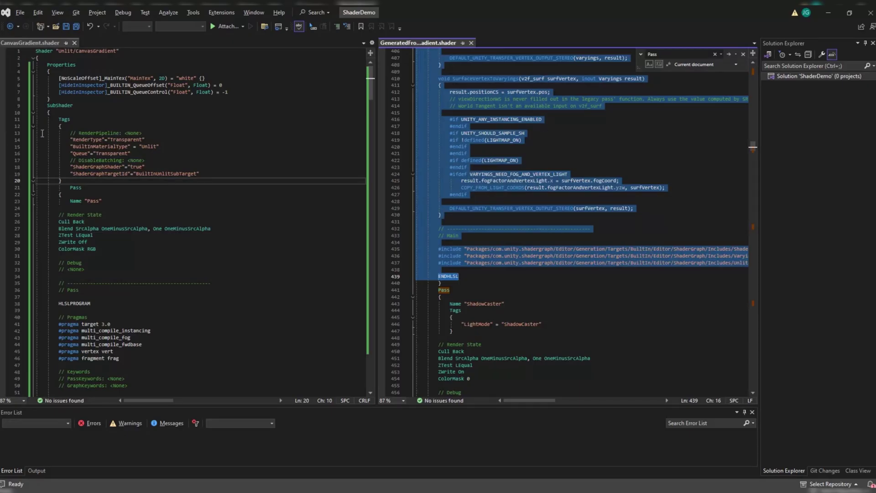
Select CanvasGradient.shader from line 20 through ENDHLSL and paste the regenerated pass over it.
left_click_drag(62, 181, 101, 228)
key("ctrl+v")
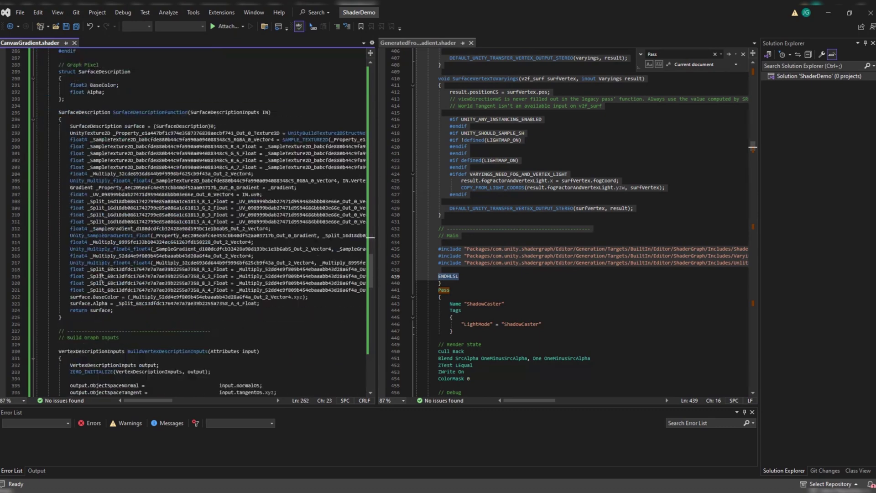
scroll(100, 274, "down", 20)
scroll(91, 137, "up", 3)
left_click(85, 120, "shift")
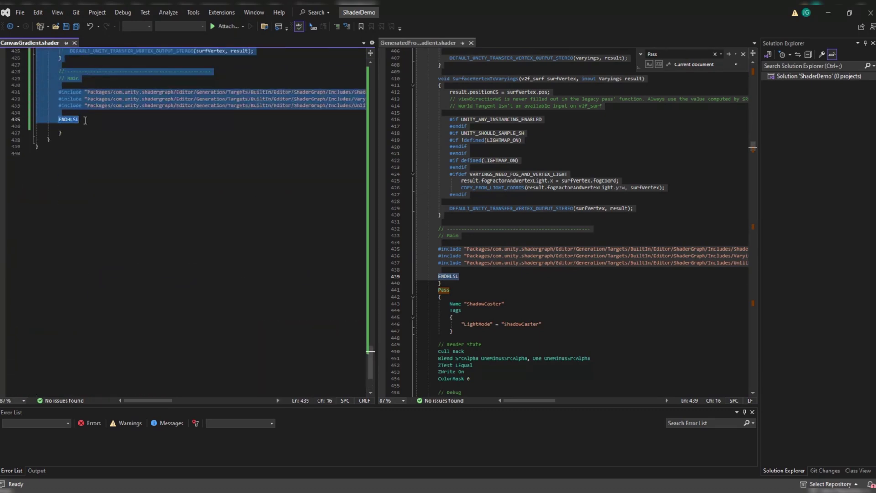
key("ctrl+v")
scroll(147, 286, "up", 20)
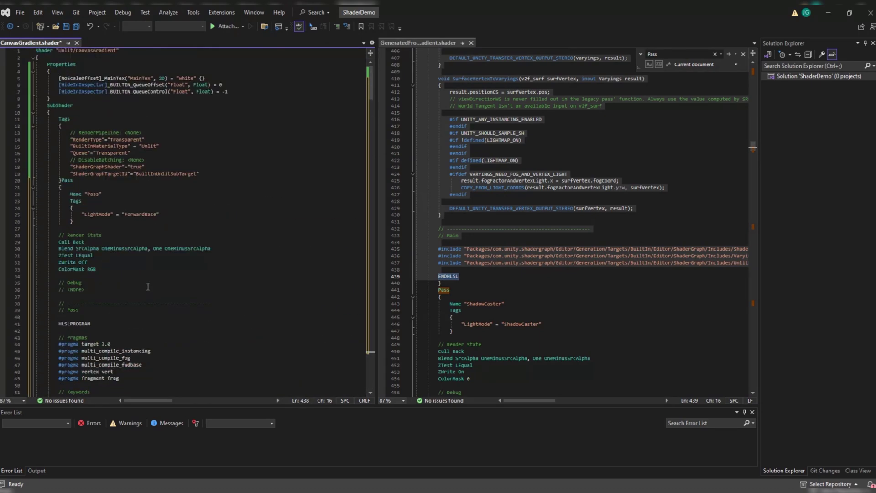
Set ColoredImage's Image Color to white (FFFFFF) so the house sprite fades into red.
key("alt+Tab")
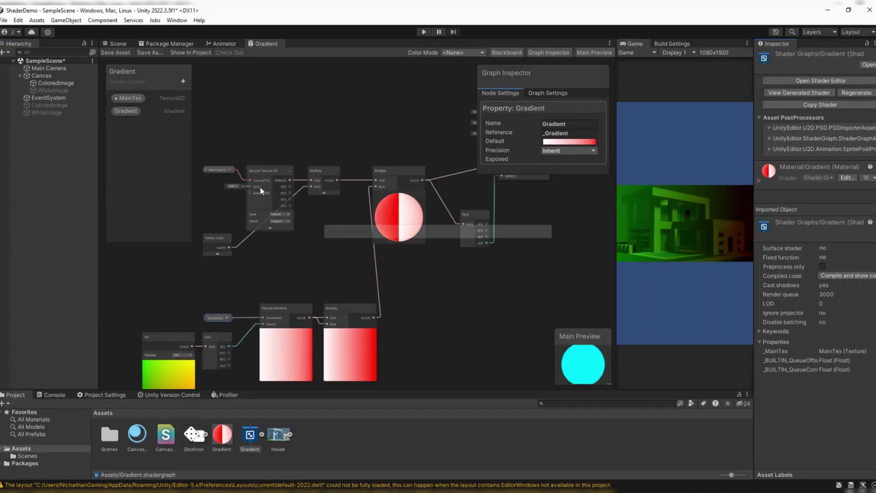
left_click(50, 83)
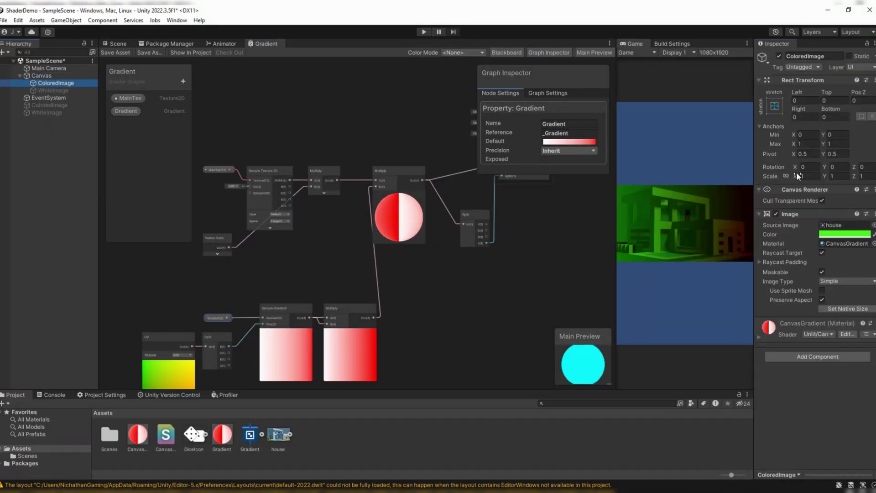
left_click(844, 234)
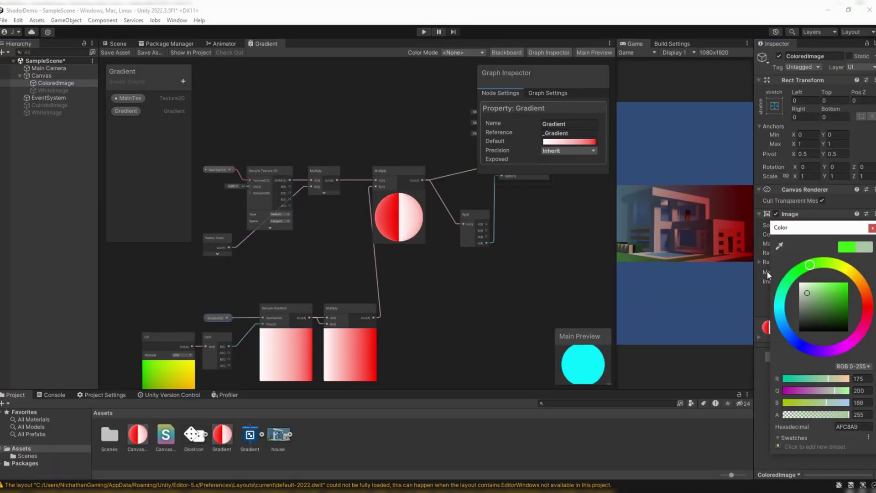
left_click_drag(768, 271, 664, 170)
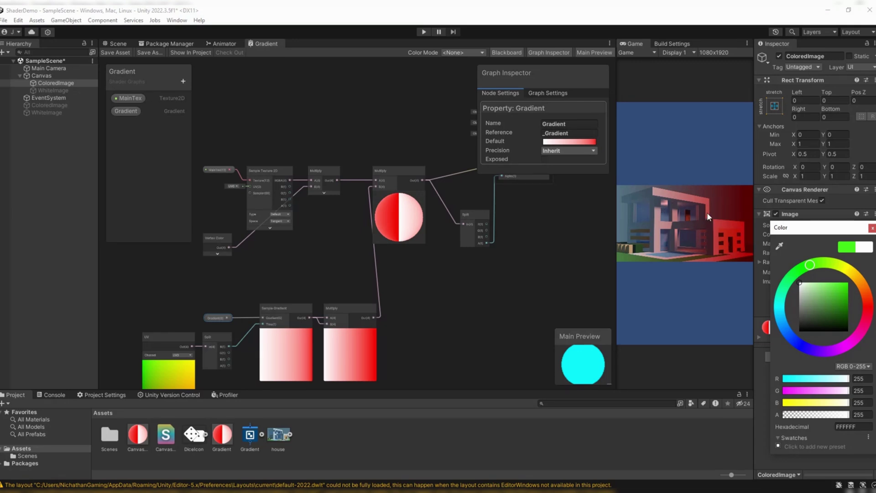